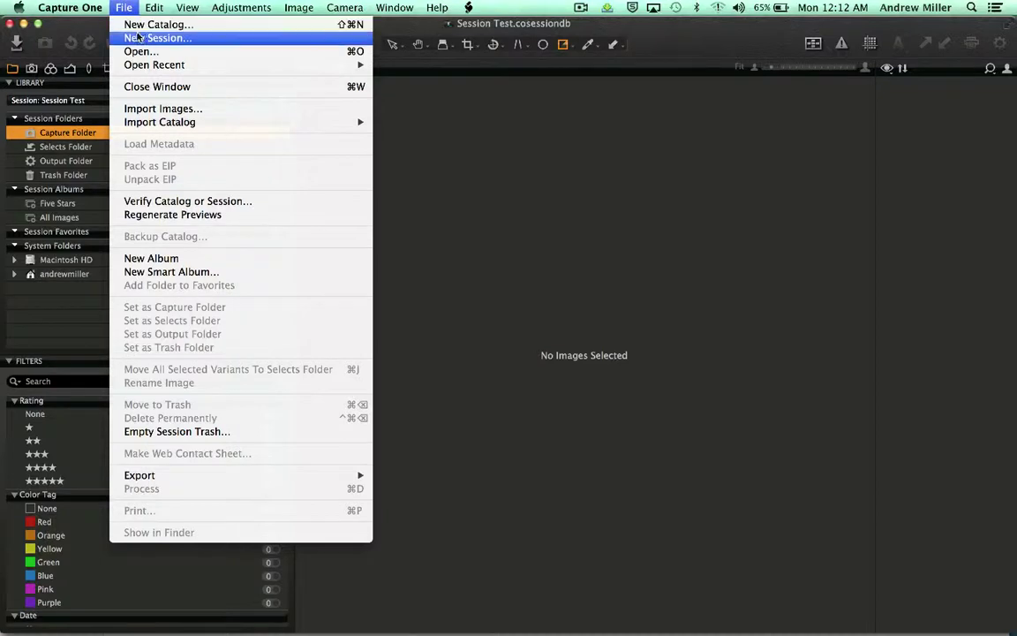
# Start a new tethered session and name its Selects subfolder "irrelvant".
pyautogui.click(133, 38)
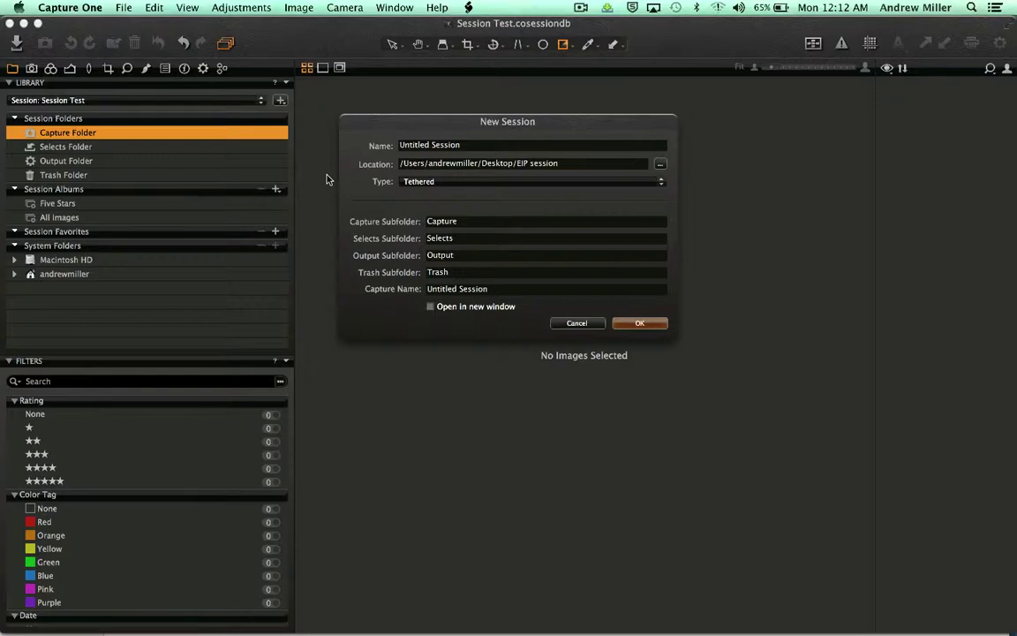
pyautogui.doubleClick(428, 222)
pyautogui.click(459, 240)
pyautogui.doubleClick(459, 240)
pyautogui.write('irrelvant')
# Name the new session "VonWong Test 2" and create it.
pyautogui.moveTo(565, 164); pyautogui.dragTo(517, 164)
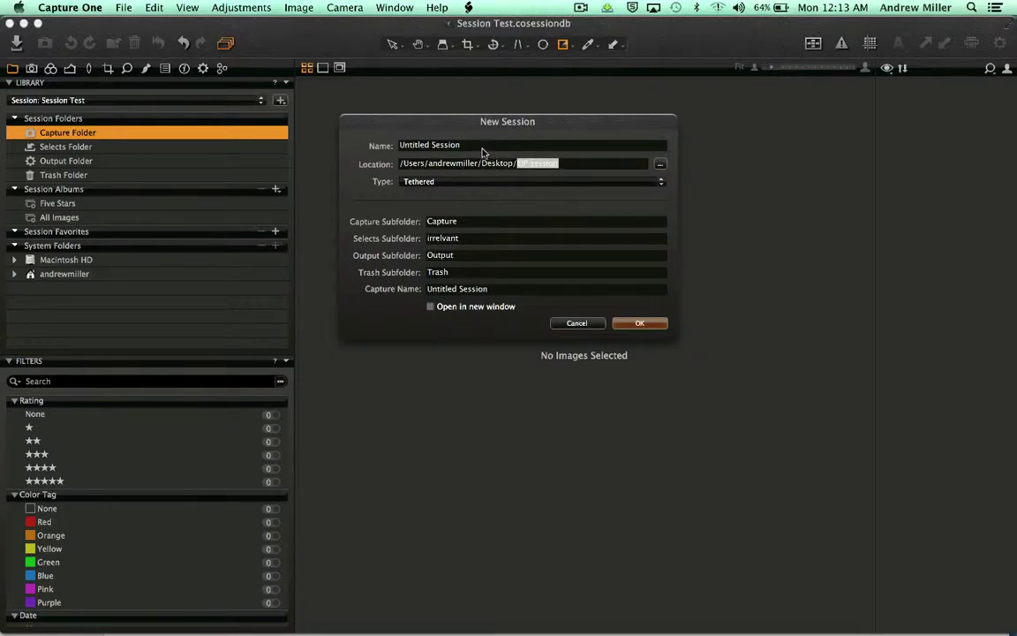
pyautogui.hotkey('shift', 'Tab')
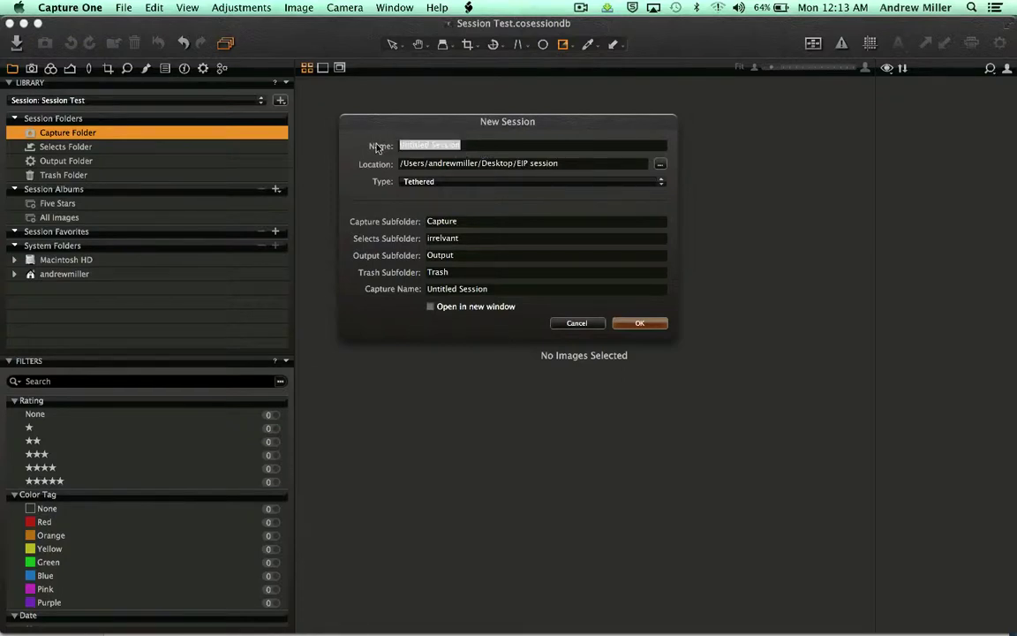
pyautogui.write('VonWong')
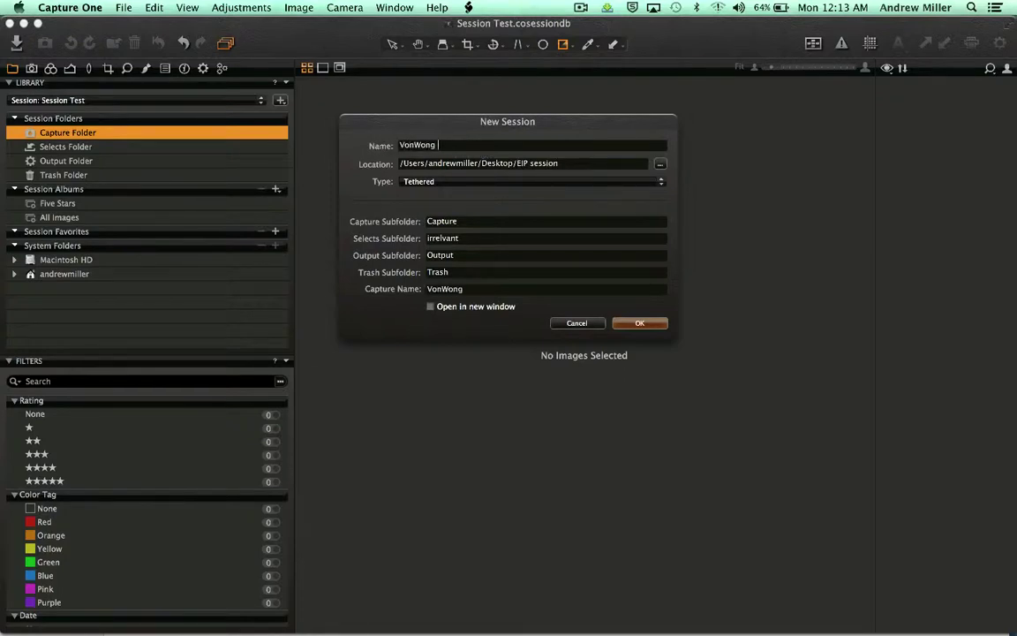
pyautogui.write(' Test 2')
pyautogui.click(643, 324)
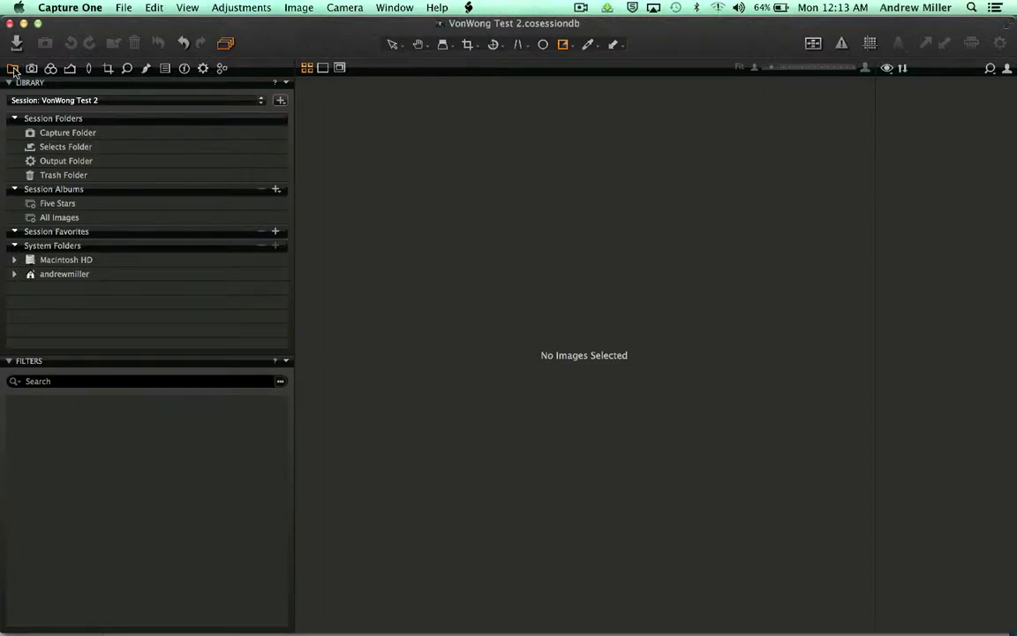
# Move CF026964.eip from the vonwongtest session's Capture folder into the current session's Capture Folder, and show that folder.
pyautogui.click(61, 136)
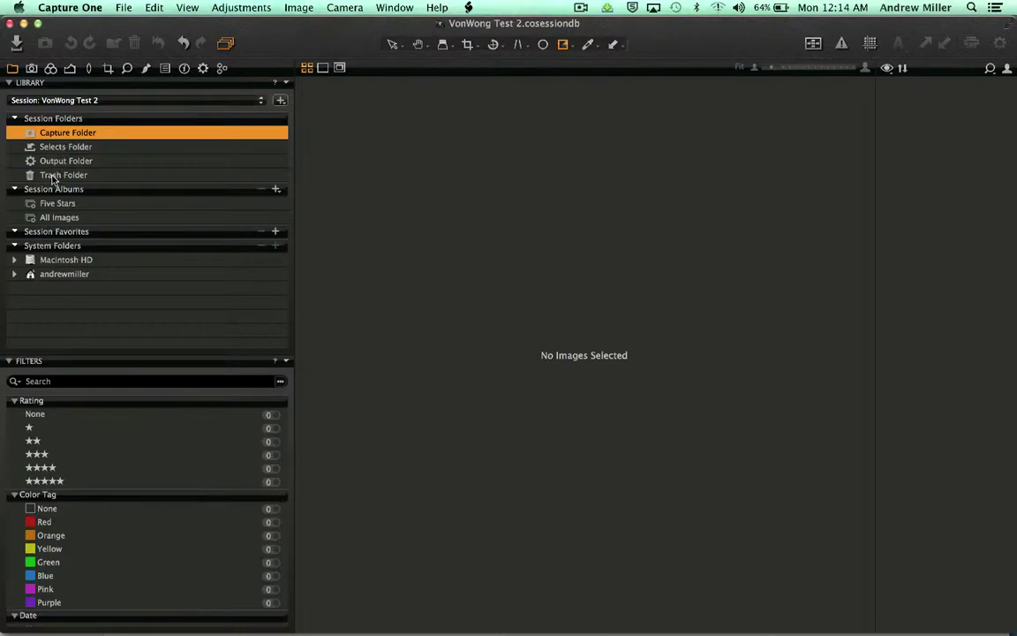
pyautogui.click(14, 276)
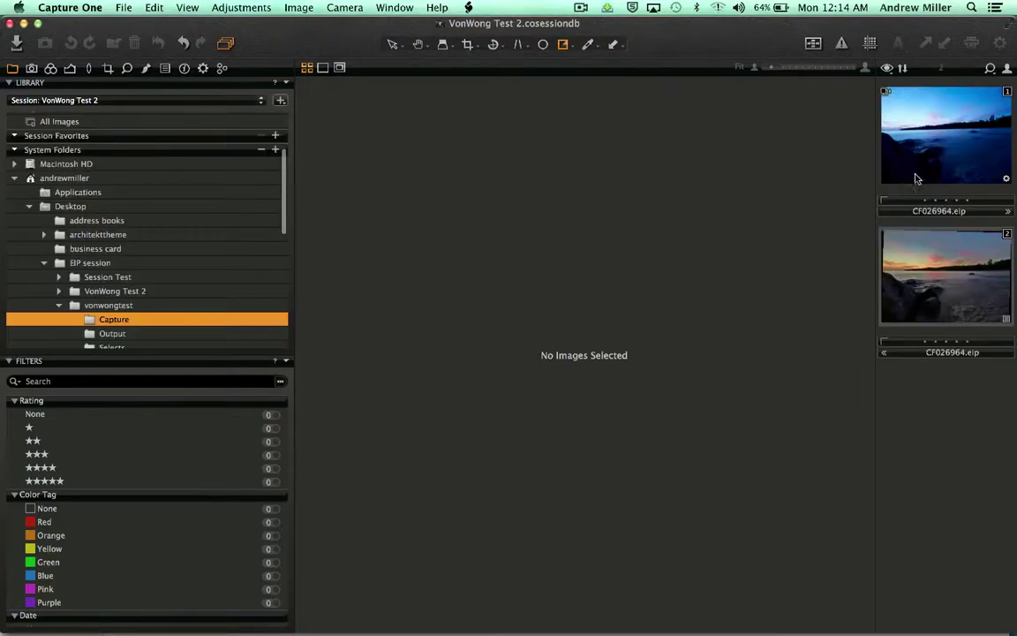
pyautogui.click(888, 96)
pyautogui.scroll(5, 209, 252)
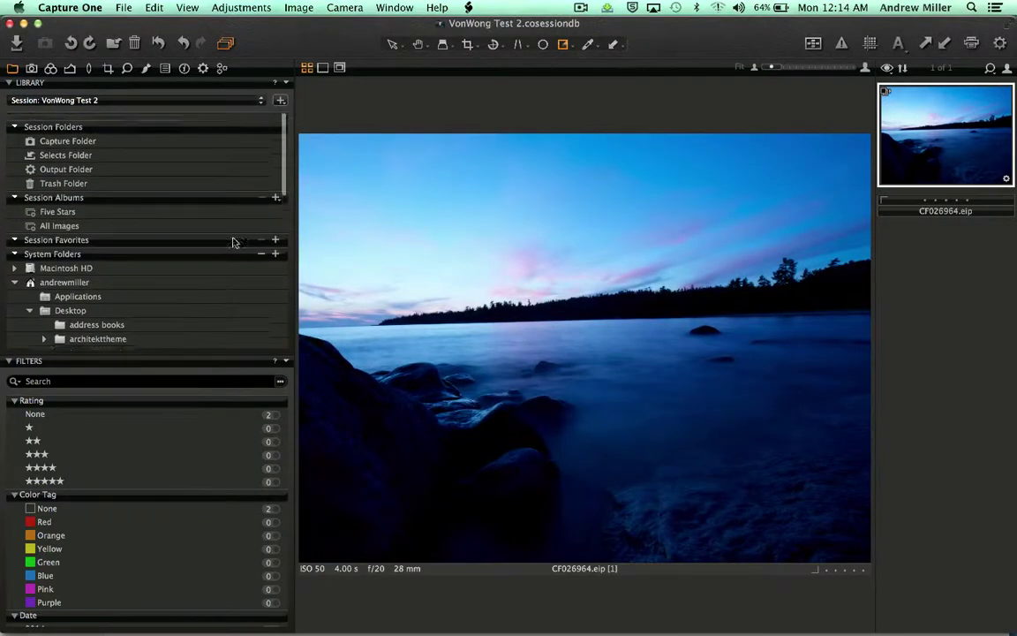
pyautogui.moveTo(887, 106); pyautogui.dragTo(107, 133)
pyautogui.click(605, 234)
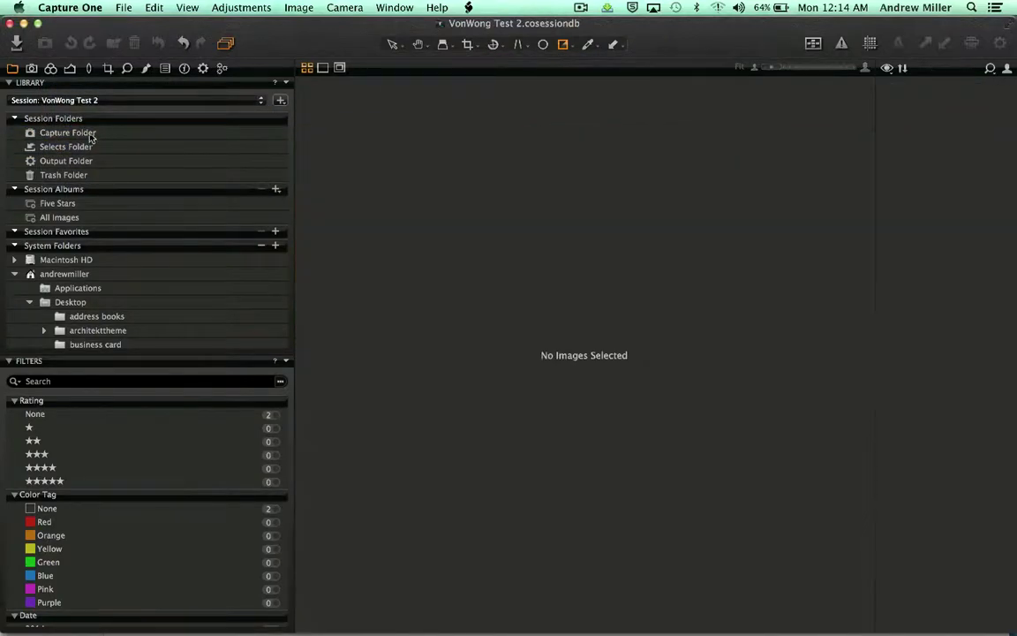
pyautogui.click(89, 136)
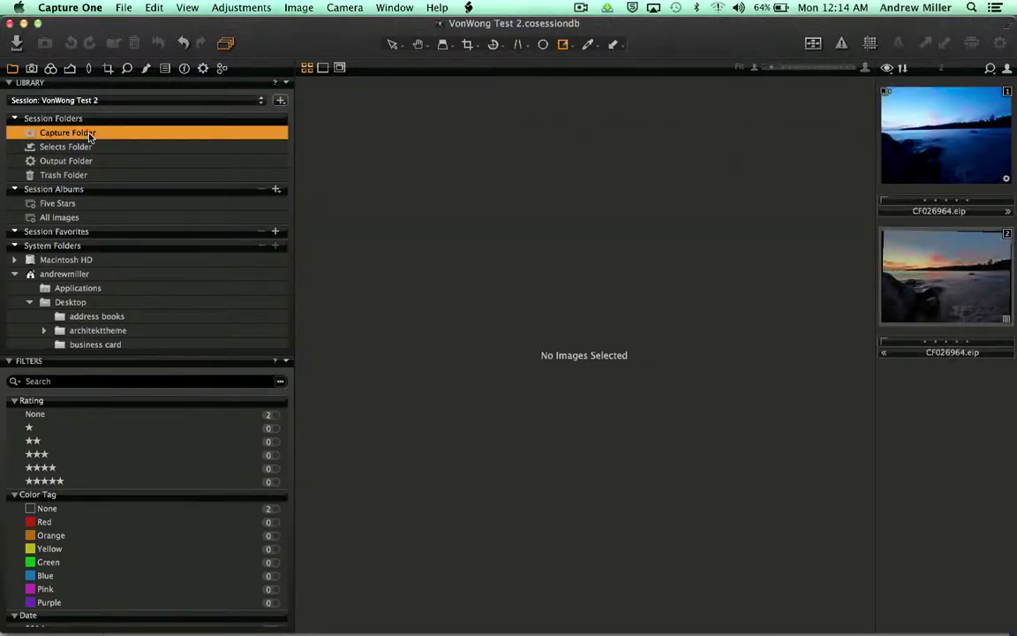
# Compare the first and second variants of CF026964.eip by viewing them alternately.
pyautogui.click(927, 160)
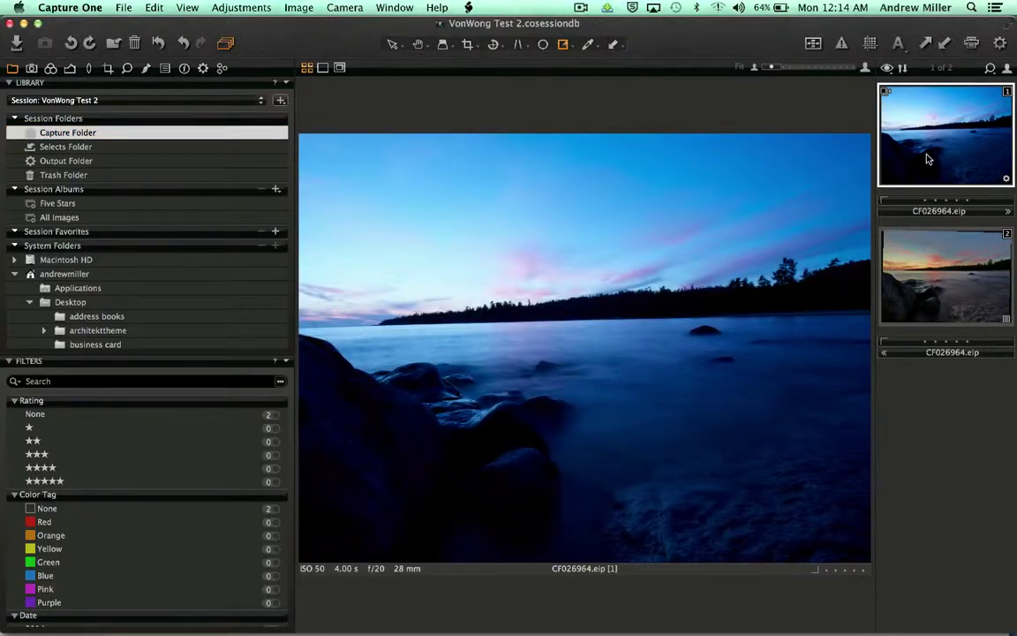
pyautogui.click(932, 274)
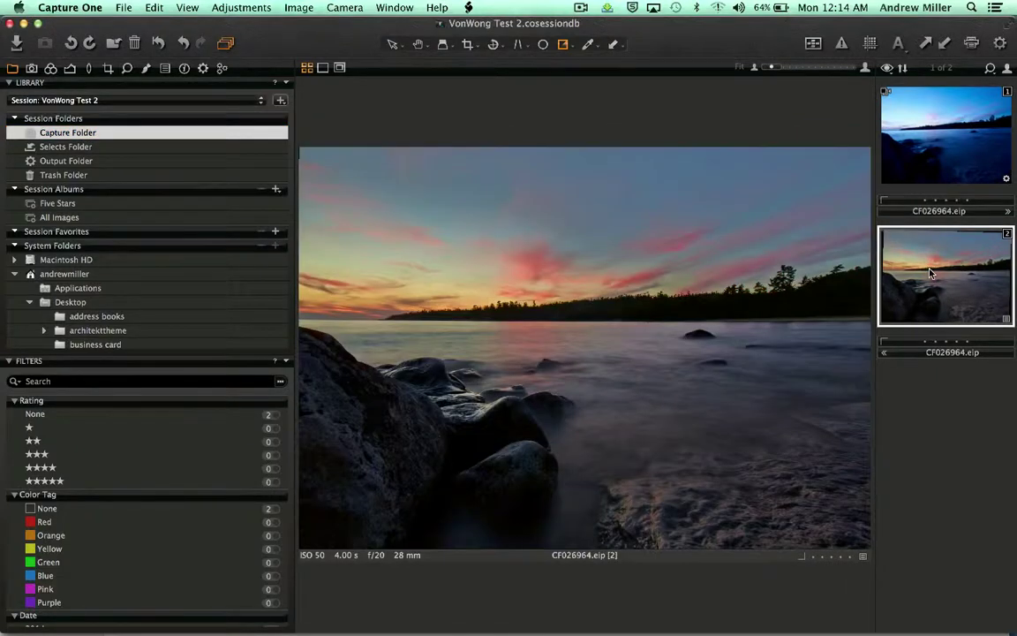
pyautogui.click(934, 159)
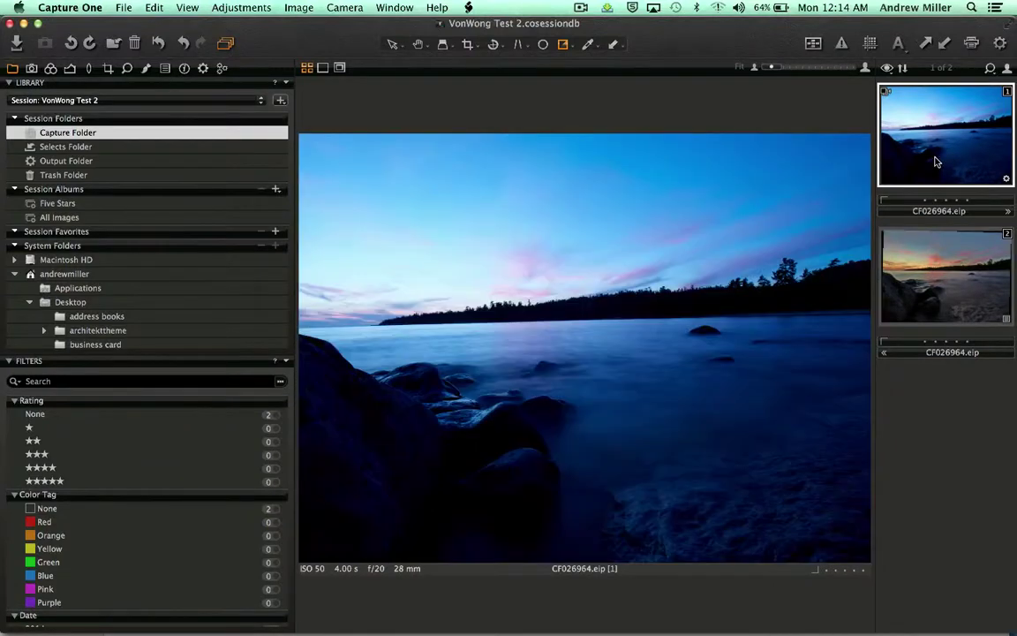
pyautogui.click(935, 265)
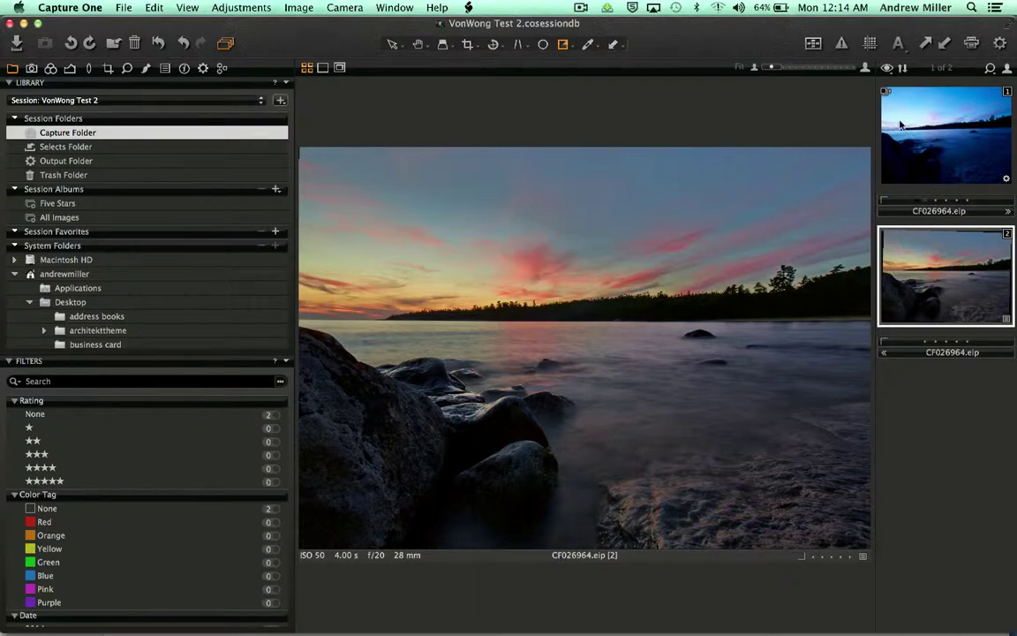
pyautogui.click(886, 94)
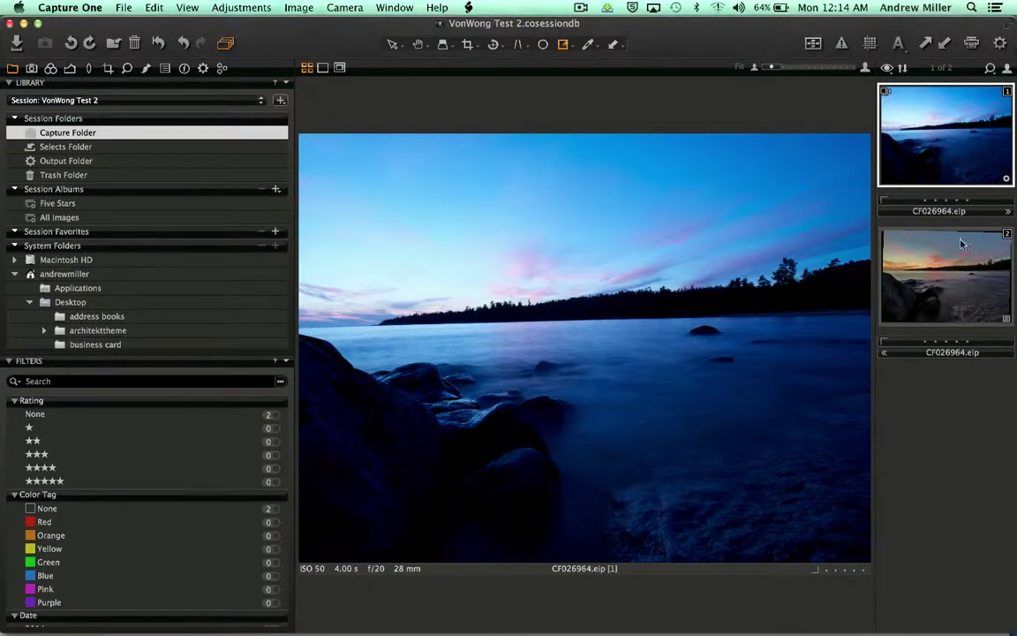
pyautogui.click(959, 261)
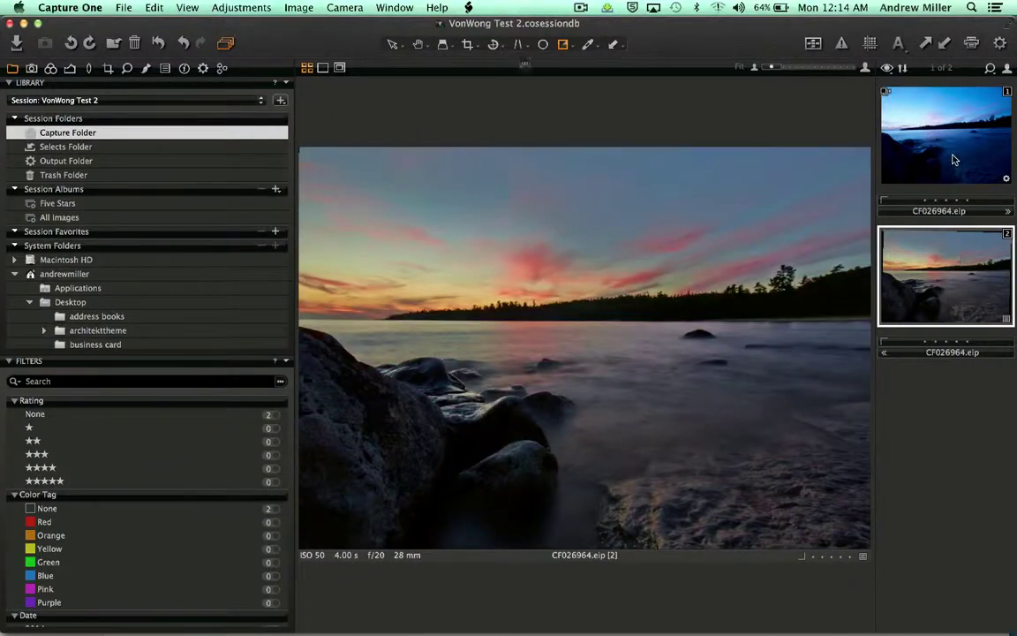
# Create a new variant from the first variant of CF026964.eip.
pyautogui.click(952, 159)
pyautogui.rightClick(953, 160)
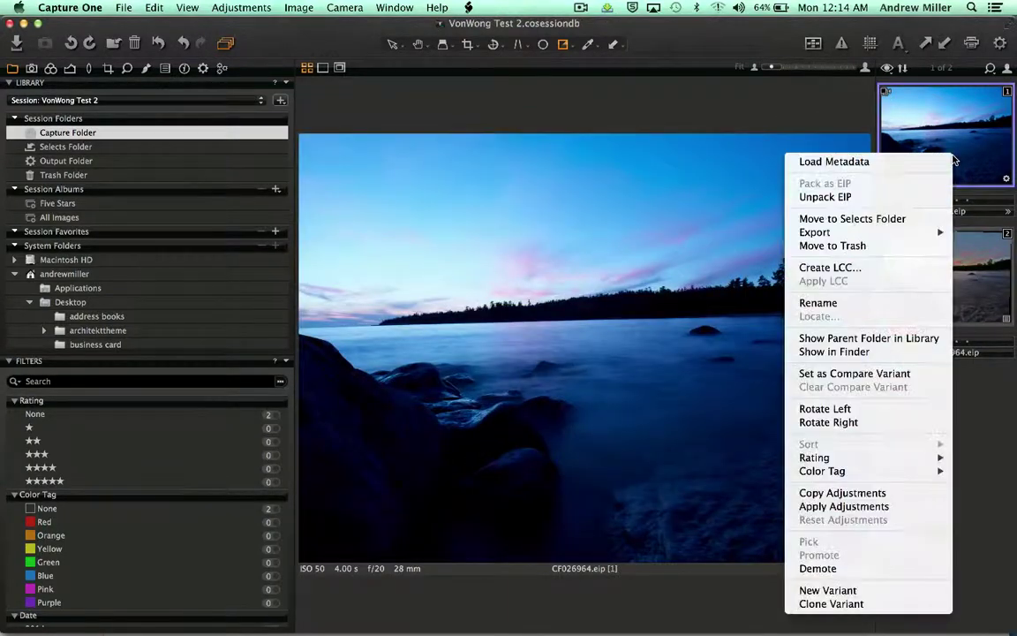
pyautogui.click(842, 589)
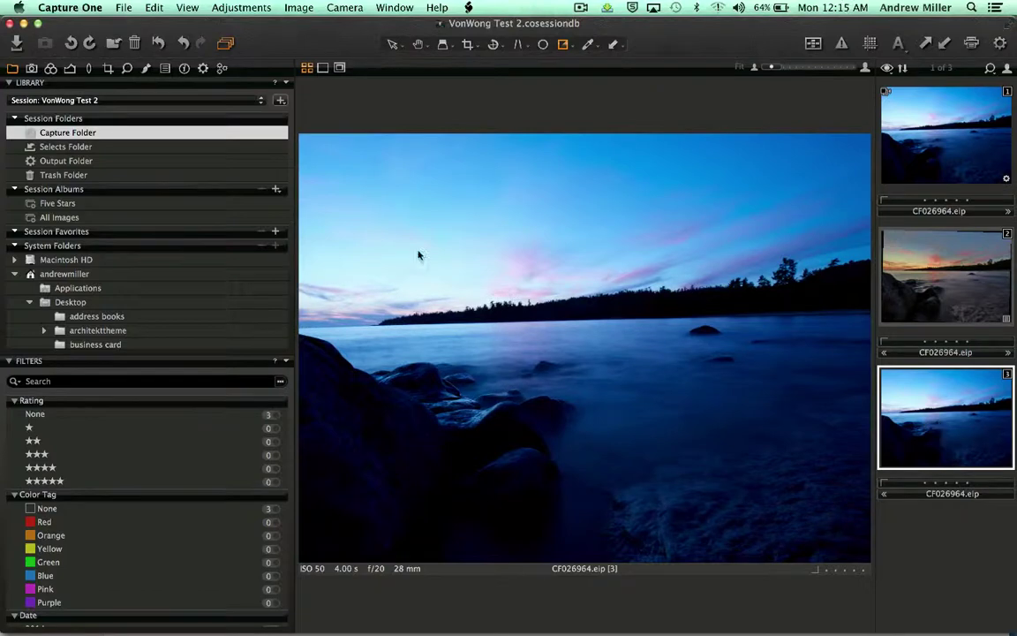
# Set the new variant's Saturation to -100, Contrast to 22 and Exposure to -1.06, and delete that variant.
pyautogui.click(69, 68)
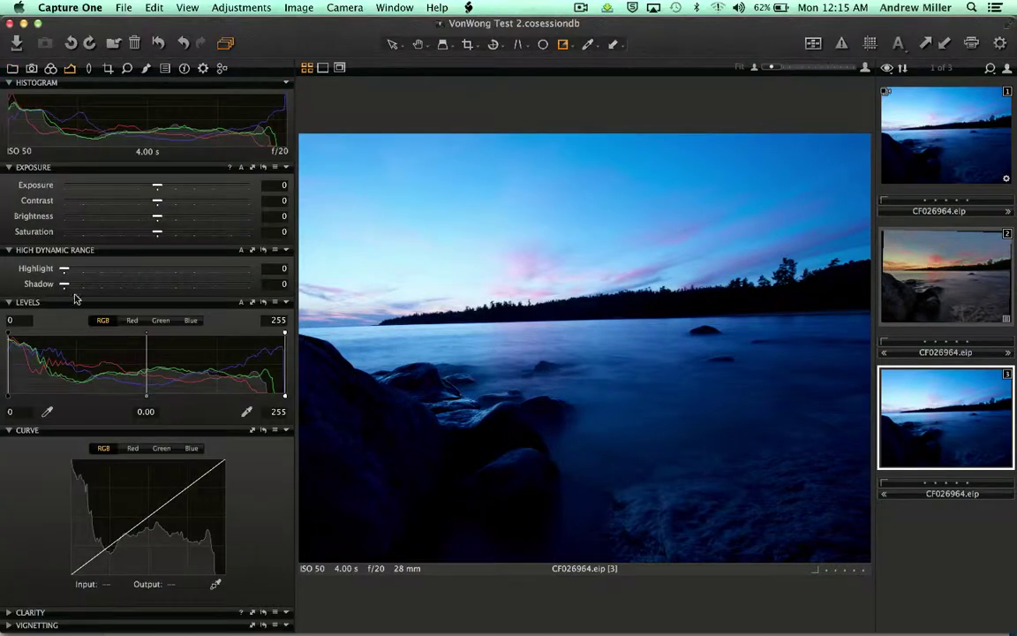
pyautogui.moveTo(75, 232); pyautogui.dragTo(53, 230)
pyautogui.click(198, 201)
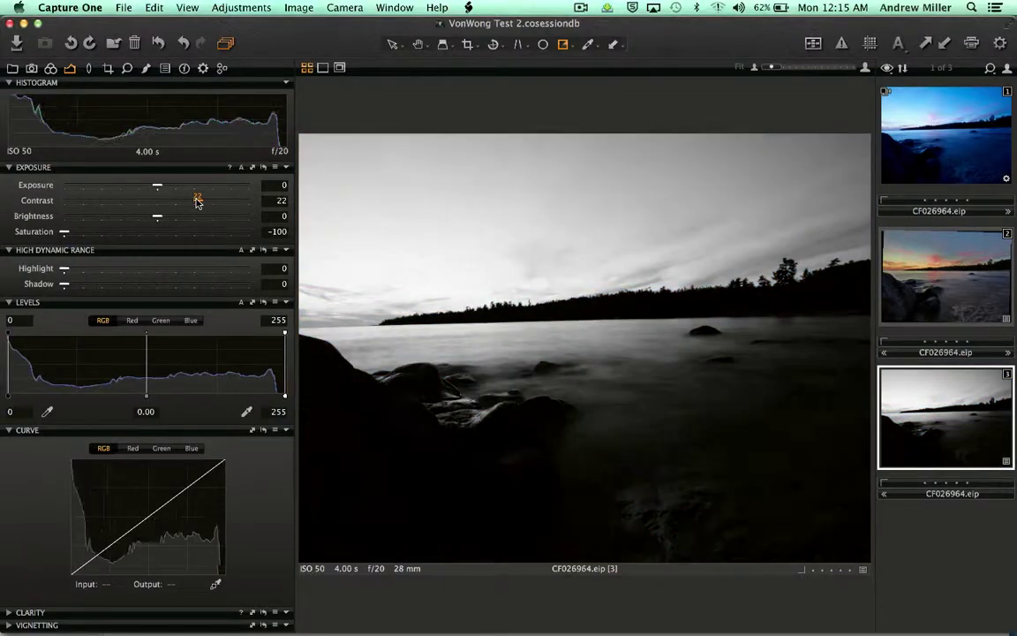
pyautogui.moveTo(157, 186); pyautogui.dragTo(132, 186)
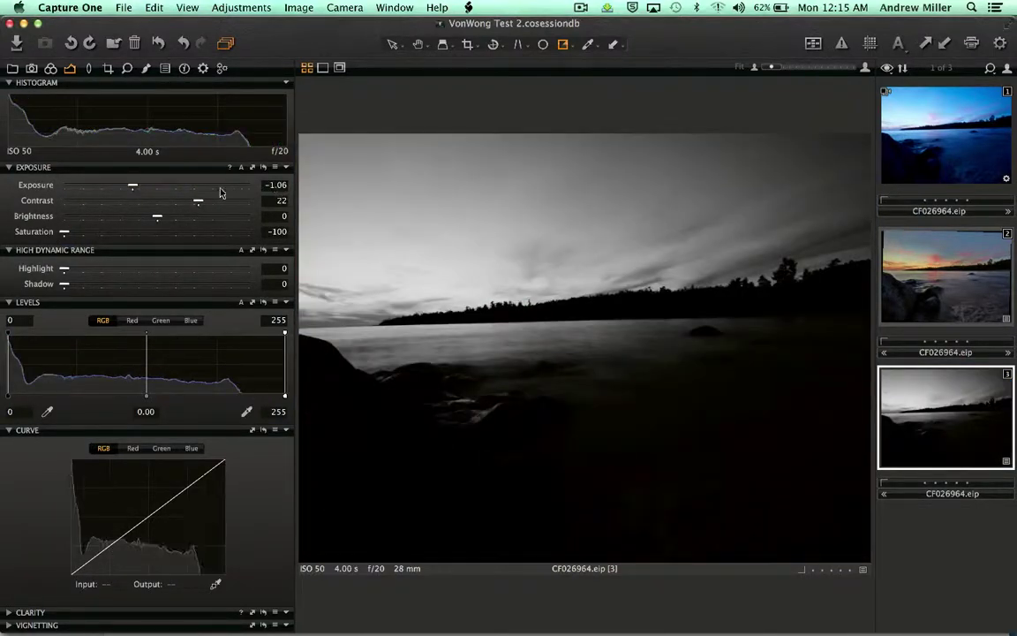
pyautogui.press('super+BackSpace')
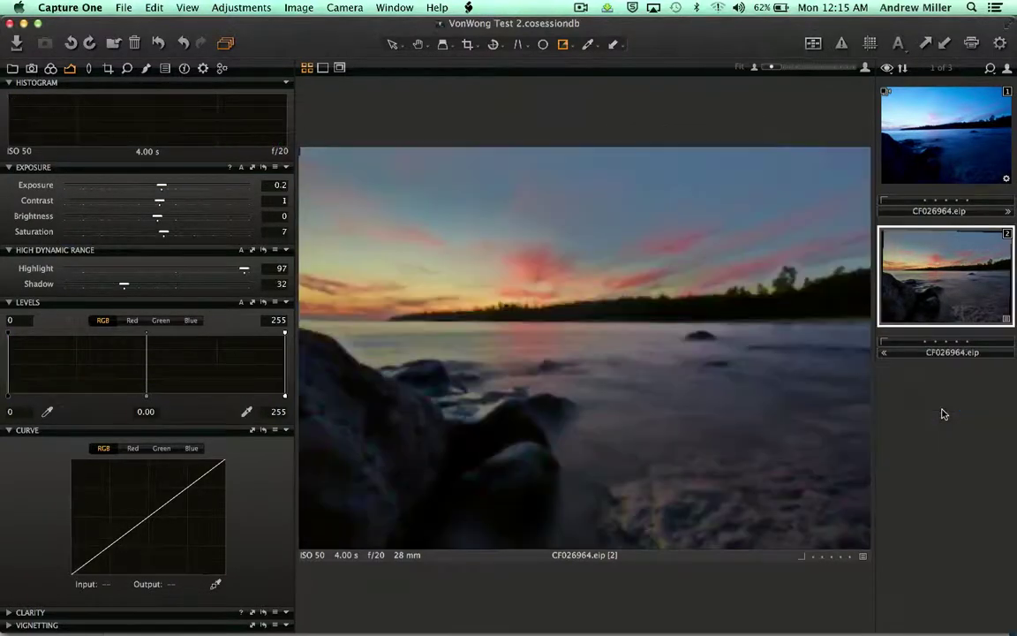
# Collapse the variants of CF026964.eip and unpack the file from its EIP package.
pyautogui.click(921, 160)
pyautogui.press('Right')
pyautogui.click(924, 155)
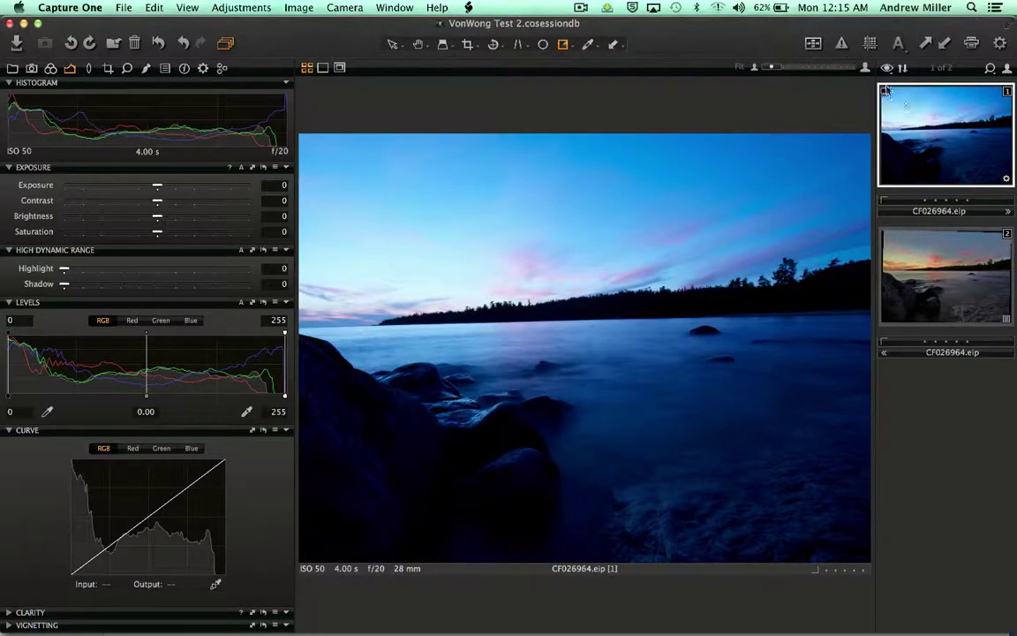
pyautogui.press('super+BackSpace')
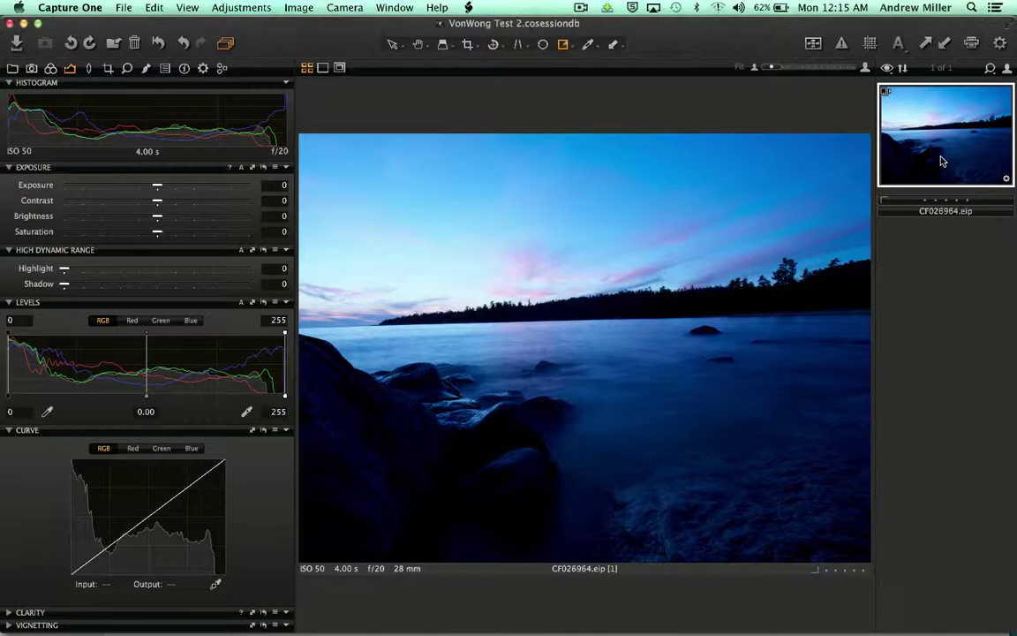
pyautogui.rightClick(941, 161)
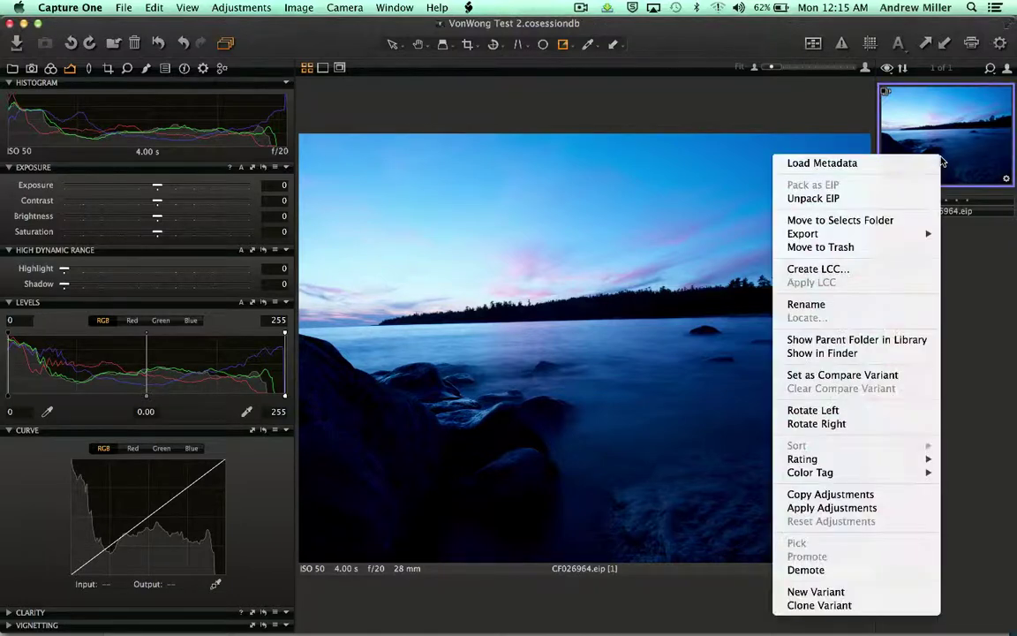
pyautogui.click(910, 200)
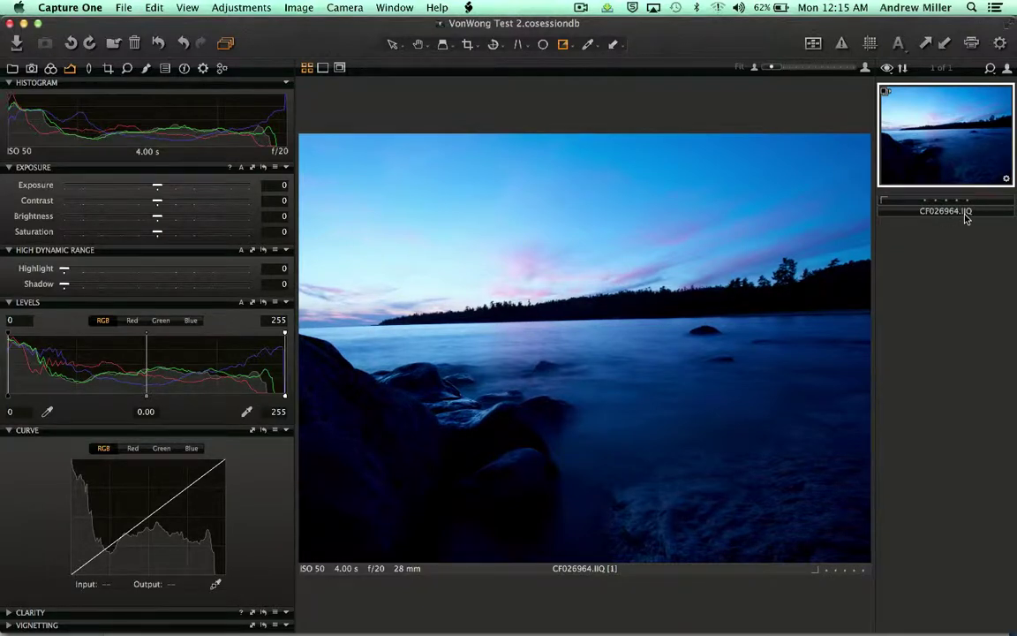
# Switch to Finder and open the Capture folder of the VonWong Test 2 session.
pyautogui.press('super+Tab')
pyautogui.press('super+Tab')
pyautogui.press('super+Tab')
pyautogui.press('super+Tab')
pyautogui.press('Escape')
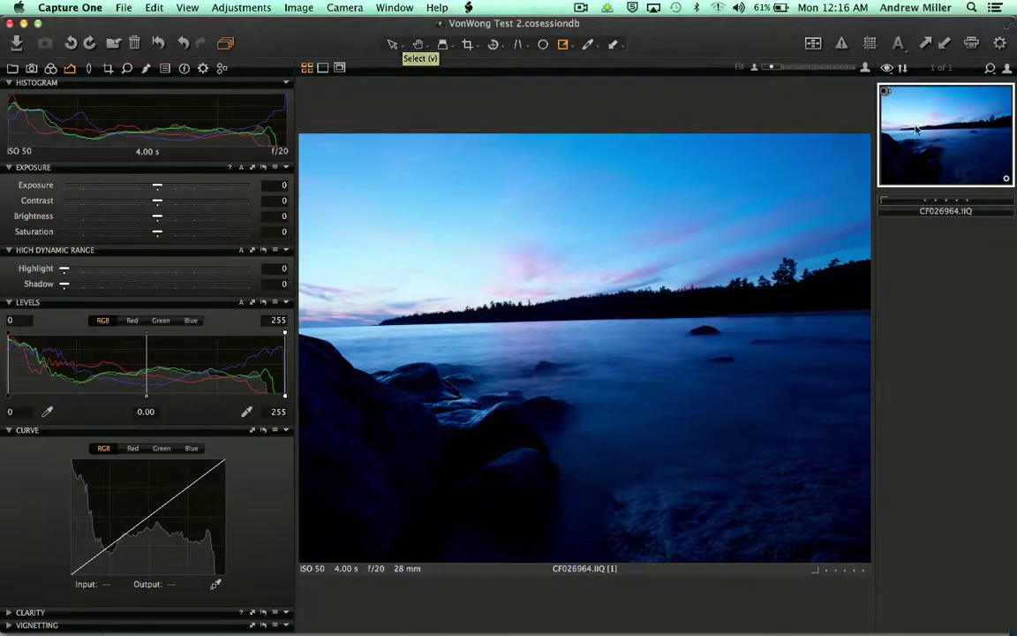
pyautogui.press('super+Tab')
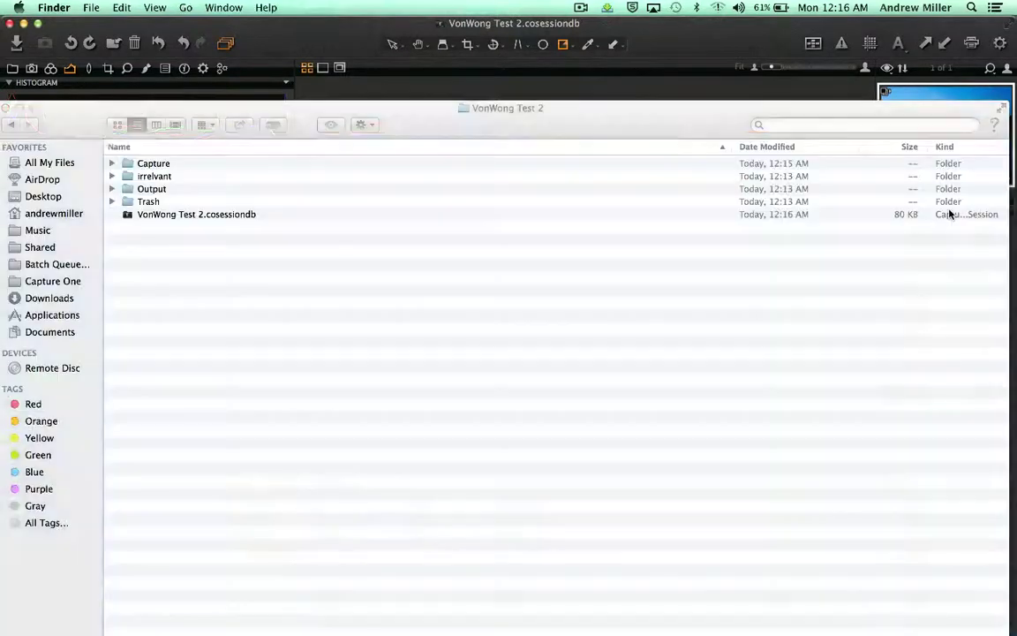
pyautogui.click(144, 167)
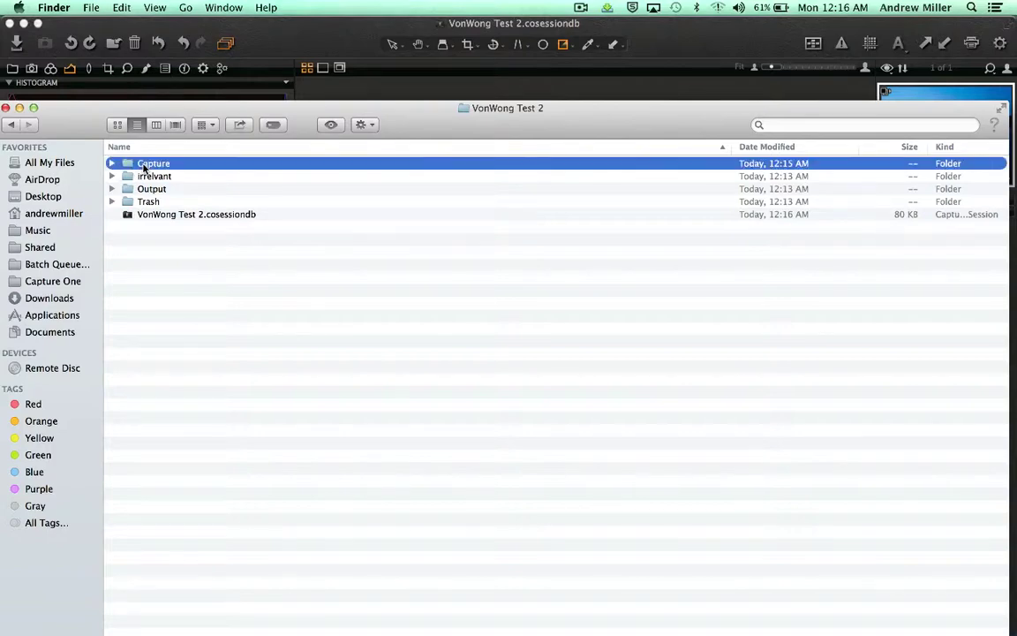
pyautogui.doubleClick(145, 168)
# Examine CF026964.IIQ and its settings file CF026964.IIQ.cos inside the CaptureOne folder's Settings70 subfolder.
pyautogui.click(163, 177)
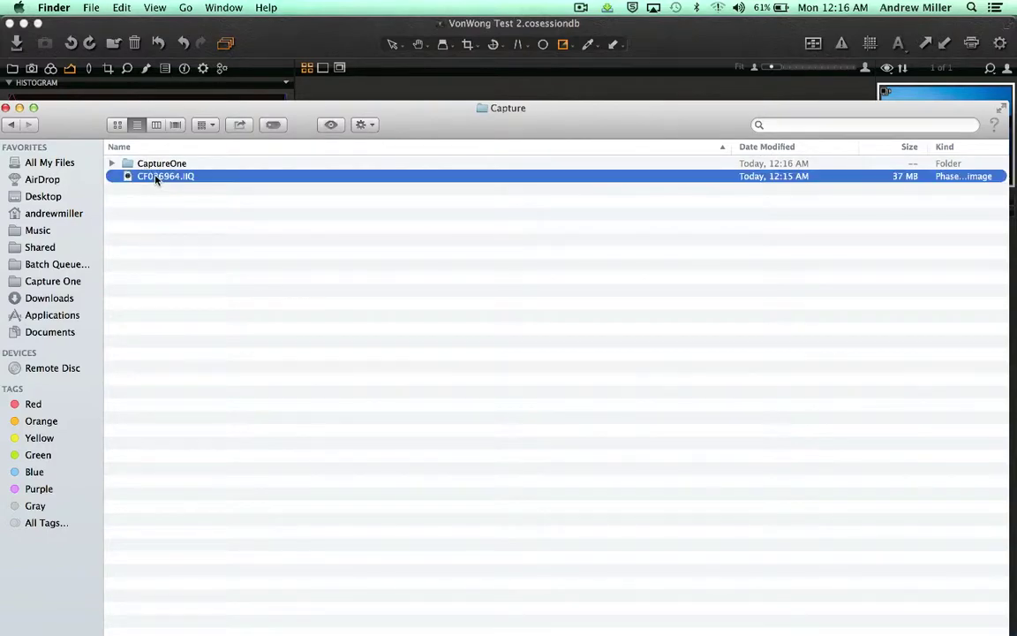
pyautogui.click(111, 163)
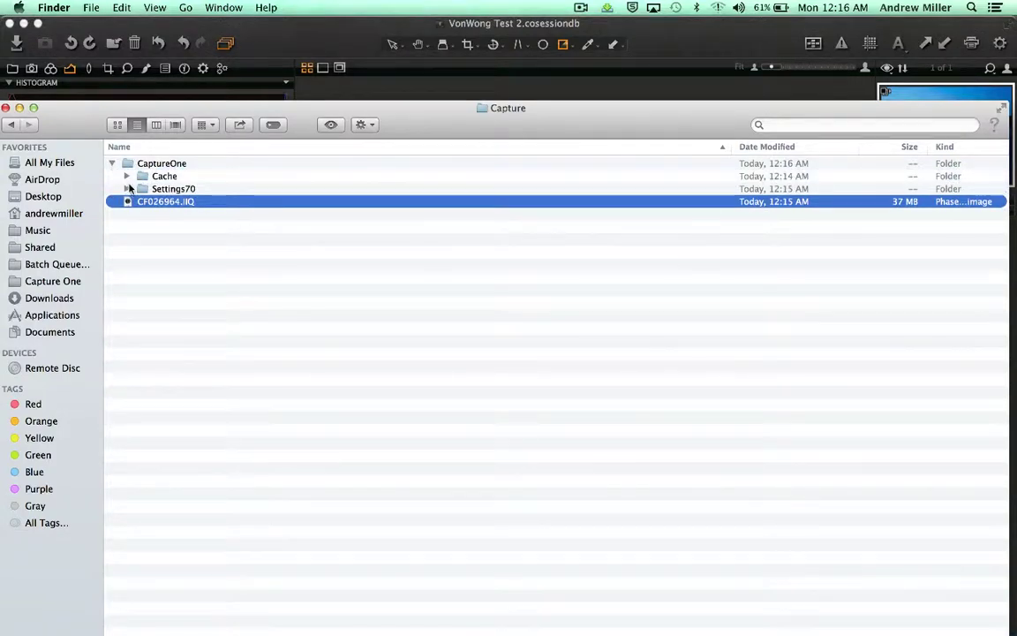
pyautogui.click(126, 189)
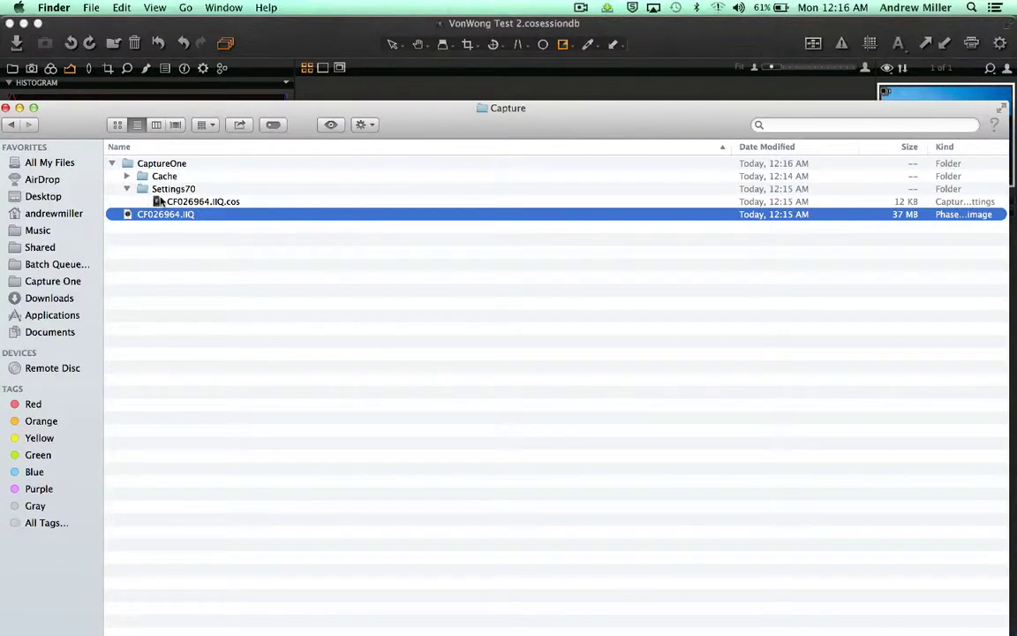
pyautogui.click(161, 201)
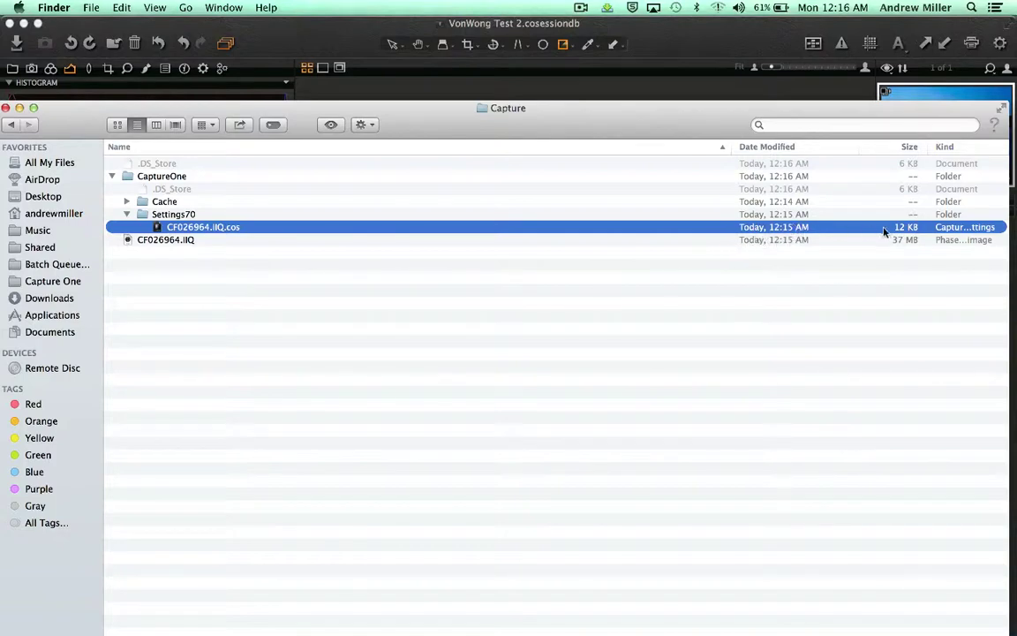
# Switch back to Capture One and create a new variant of CF026964.IIQ from its first variant.
pyautogui.click(748, 56)
pyautogui.press('F7')
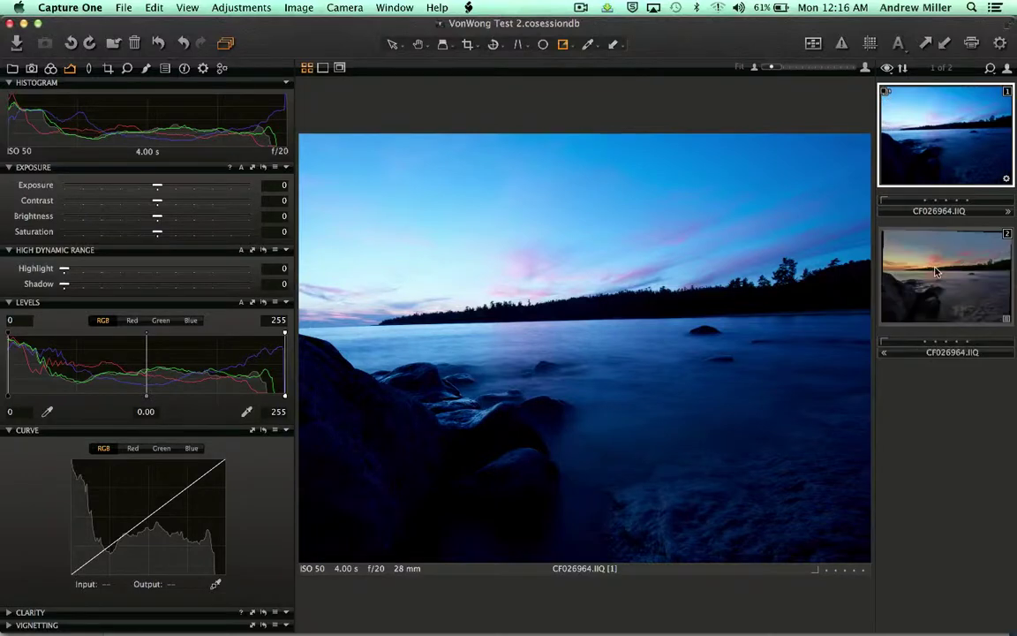
pyautogui.click(932, 301)
pyautogui.click(929, 166)
pyautogui.rightClick(928, 166)
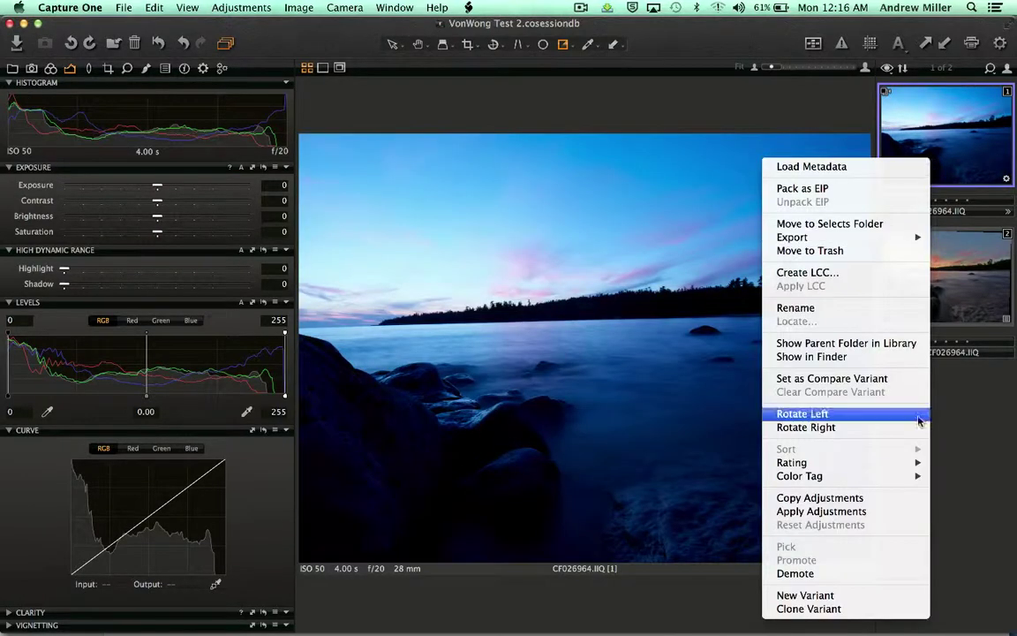
pyautogui.click(839, 595)
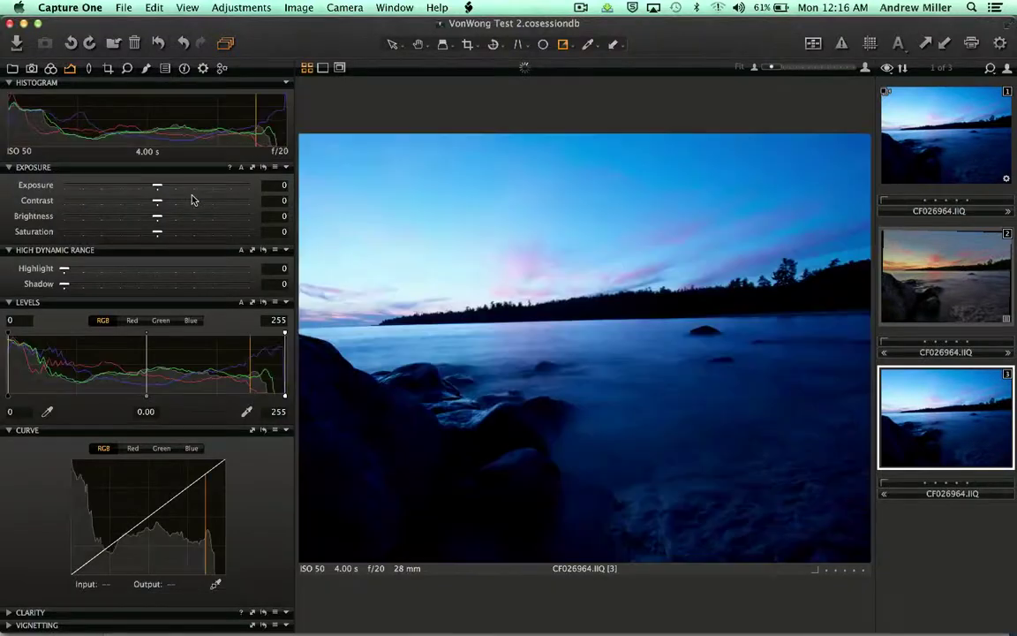
# Set the new variant's Contrast to 20, Exposure to -0.98, Saturation to -42, Highlight to 43 and Shadow to 47.
pyautogui.moveTo(157, 200); pyautogui.dragTo(194, 201)
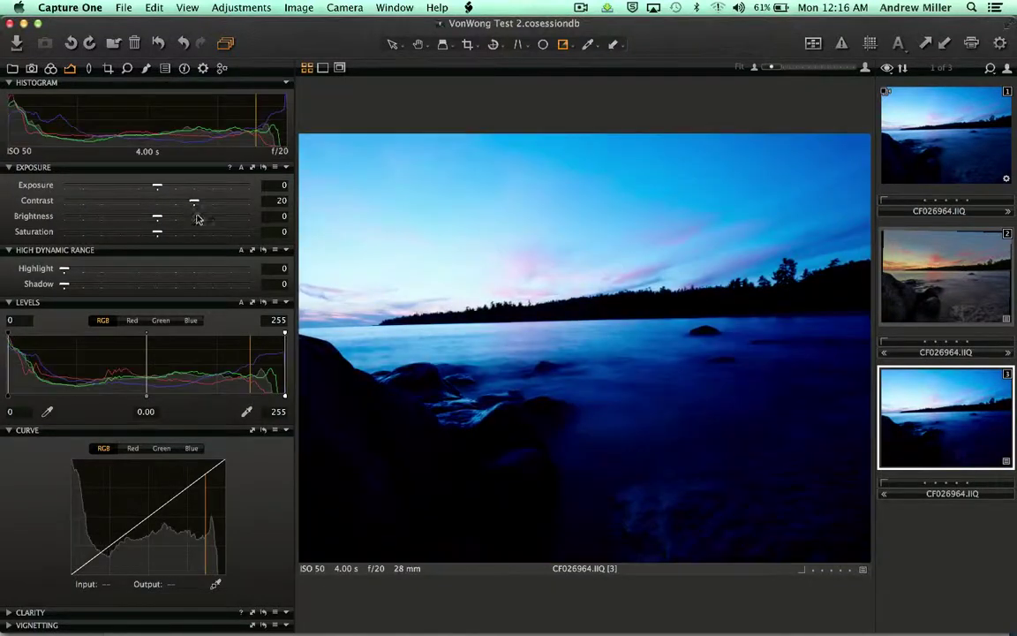
pyautogui.moveTo(157, 232); pyautogui.dragTo(201, 234)
pyautogui.moveTo(157, 184); pyautogui.dragTo(136, 186)
pyautogui.moveTo(202, 231); pyautogui.dragTo(118, 234)
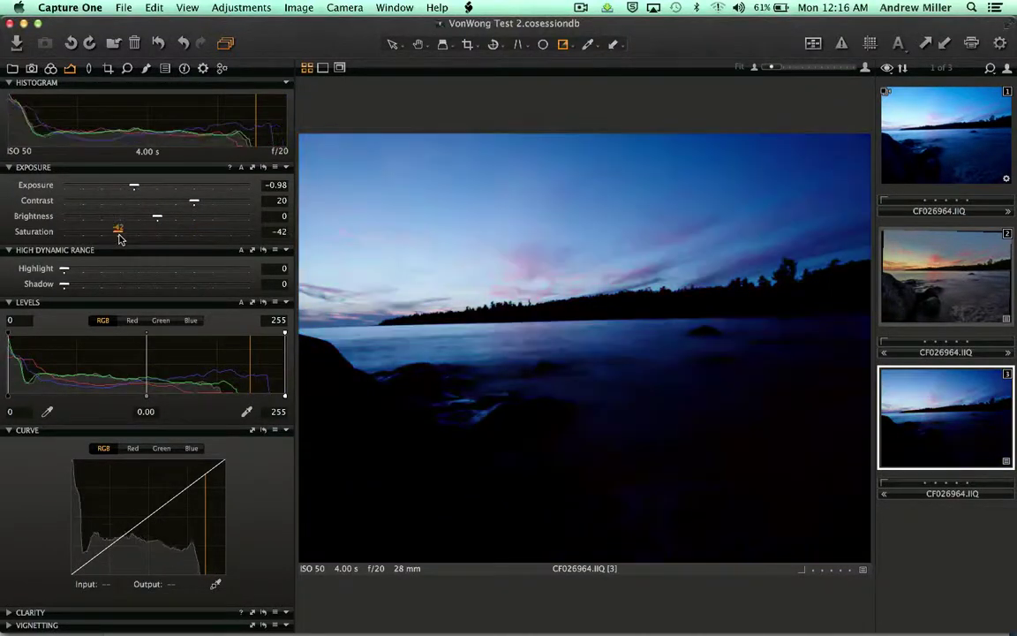
pyautogui.moveTo(146, 277); pyautogui.dragTo(149, 276)
pyautogui.click(152, 284)
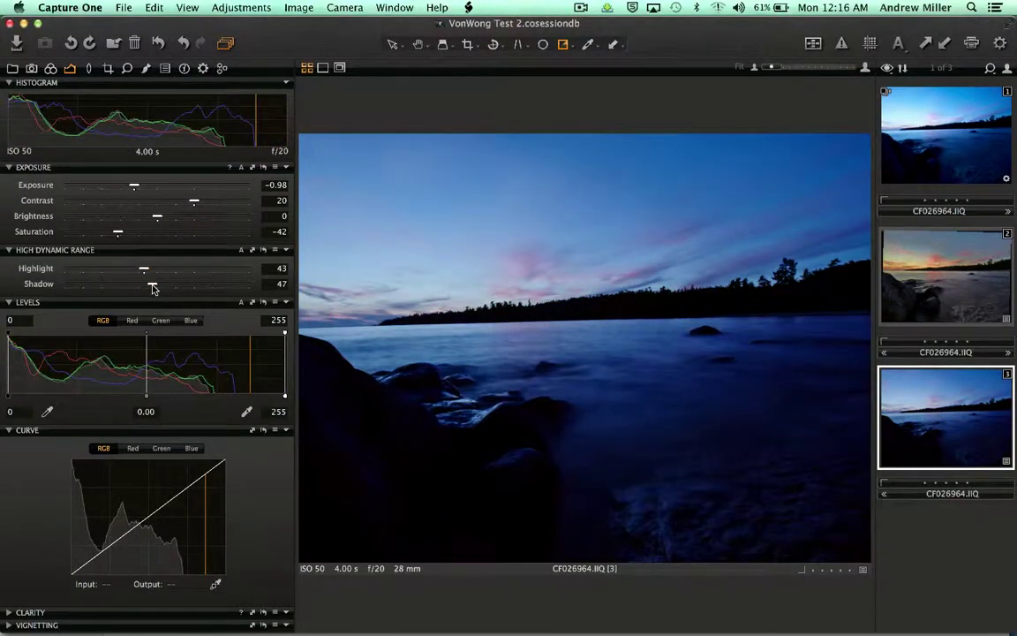
# Switch to Finder and compare the size and modification date of CF026964.IIQ.cos and CF026964.IIQ, collapsing the CaptureOne folder at the end.
pyautogui.press('super+Tab')
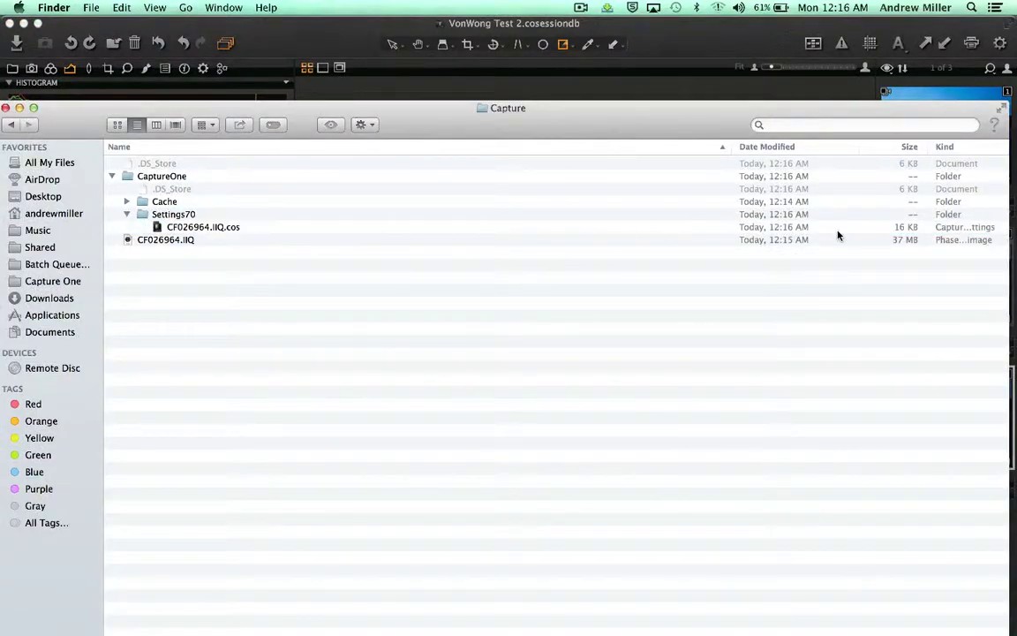
pyautogui.click(843, 231)
pyautogui.click(831, 242)
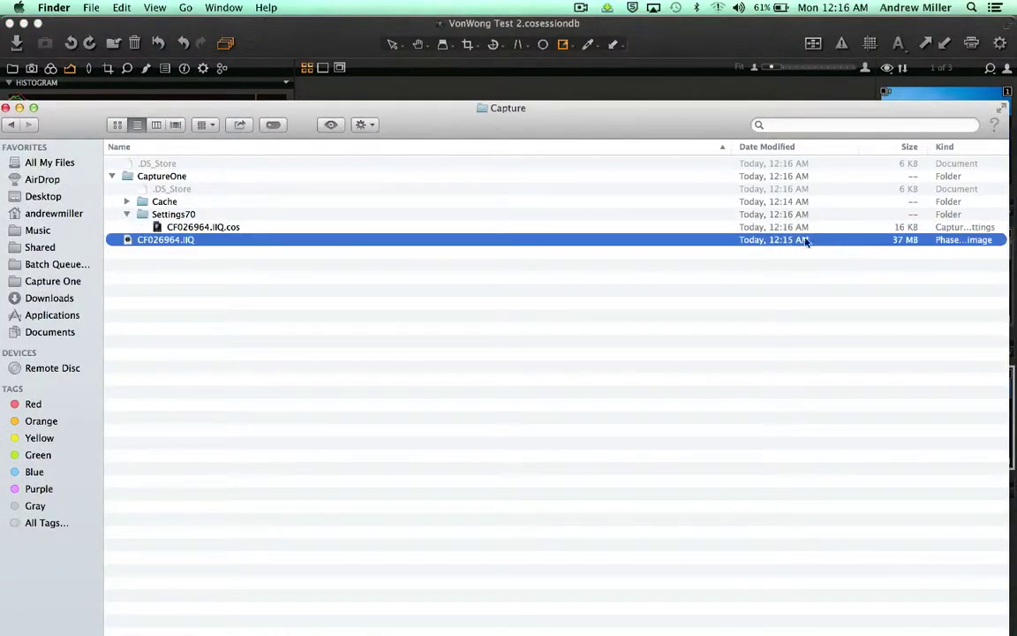
pyautogui.click(566, 227)
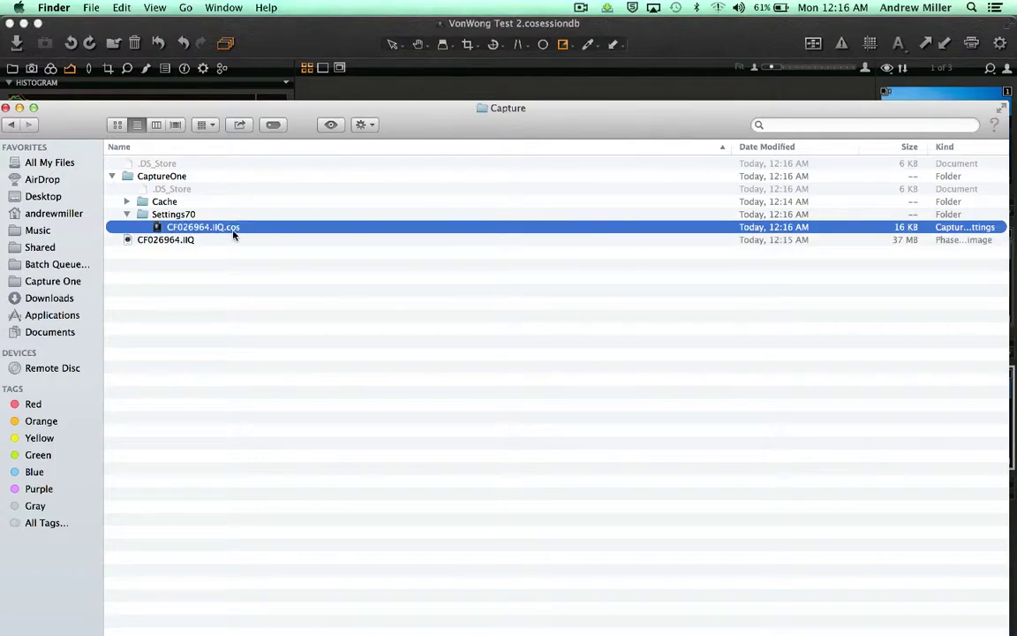
pyautogui.click(113, 176)
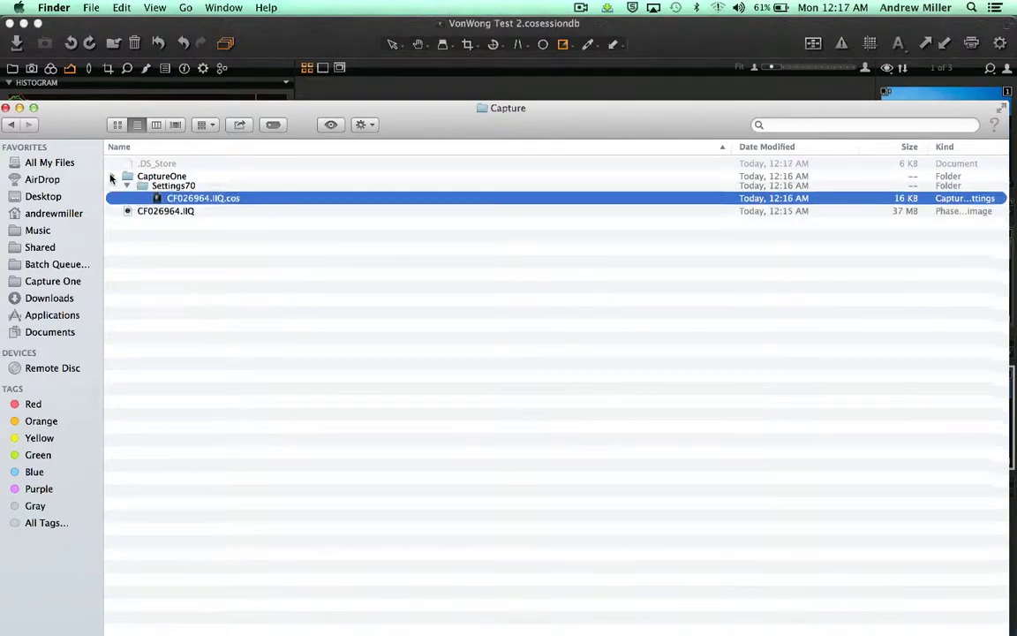
pyautogui.click(159, 191)
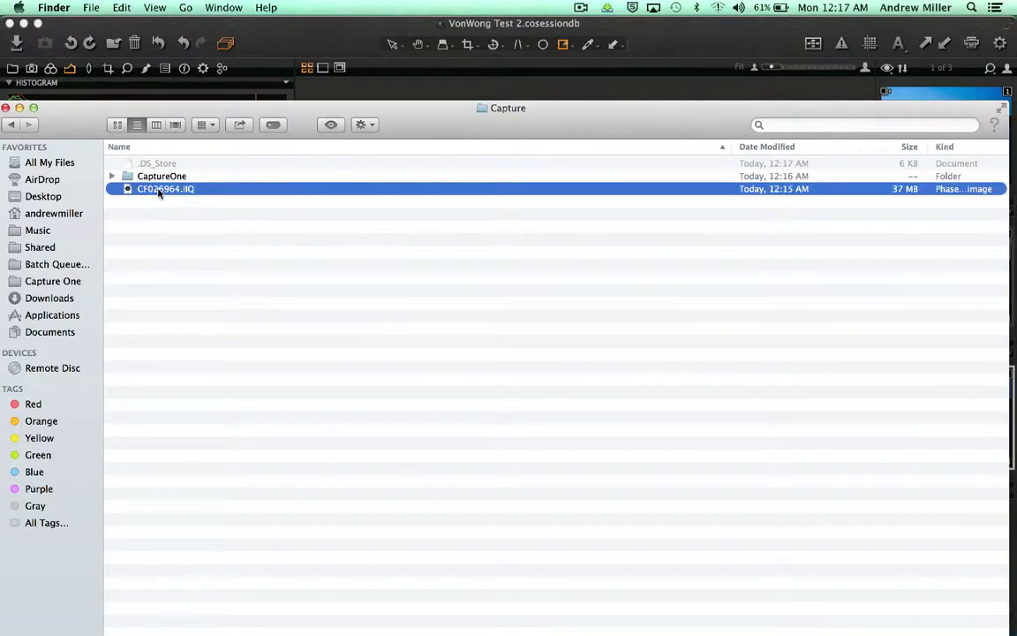
# Return to Capture One, delete the third variant and pack CF026964.IIQ as an EIP.
pyautogui.click(292, 35)
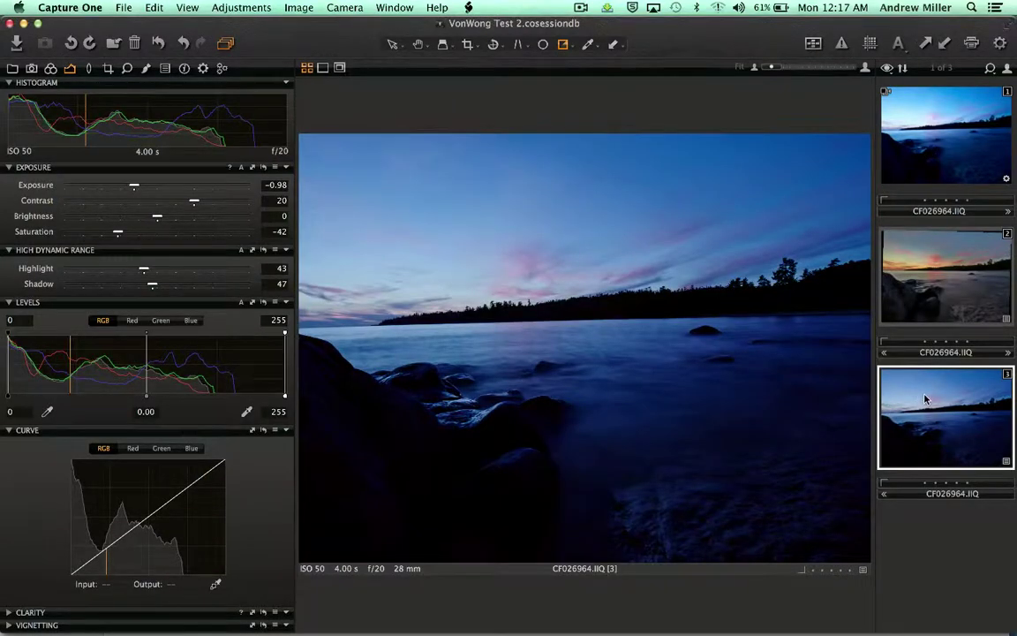
pyautogui.press('Delete')
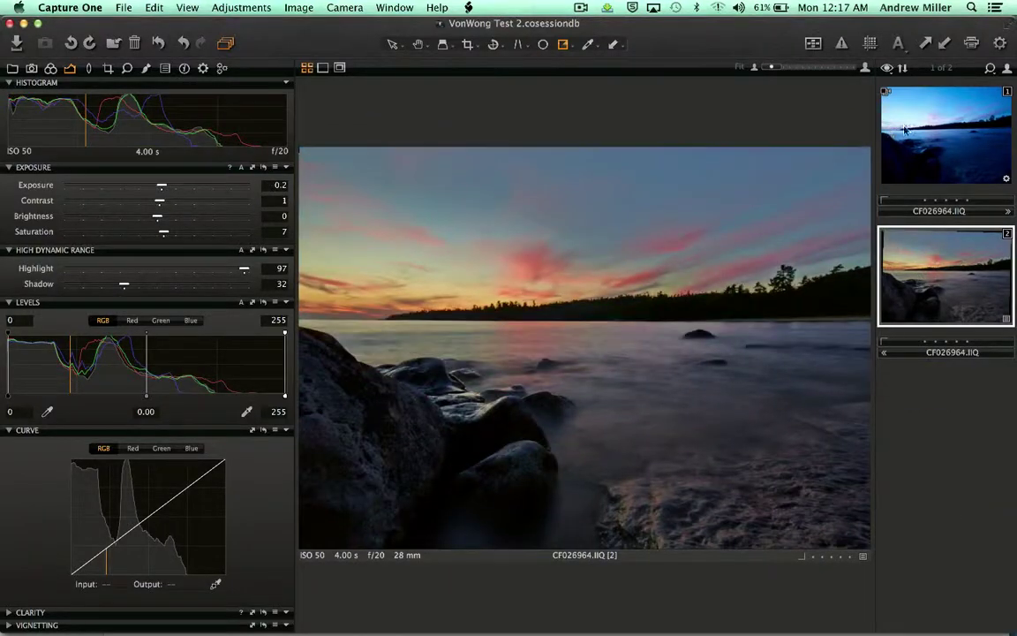
pyautogui.click(912, 132)
pyautogui.rightClick(913, 133)
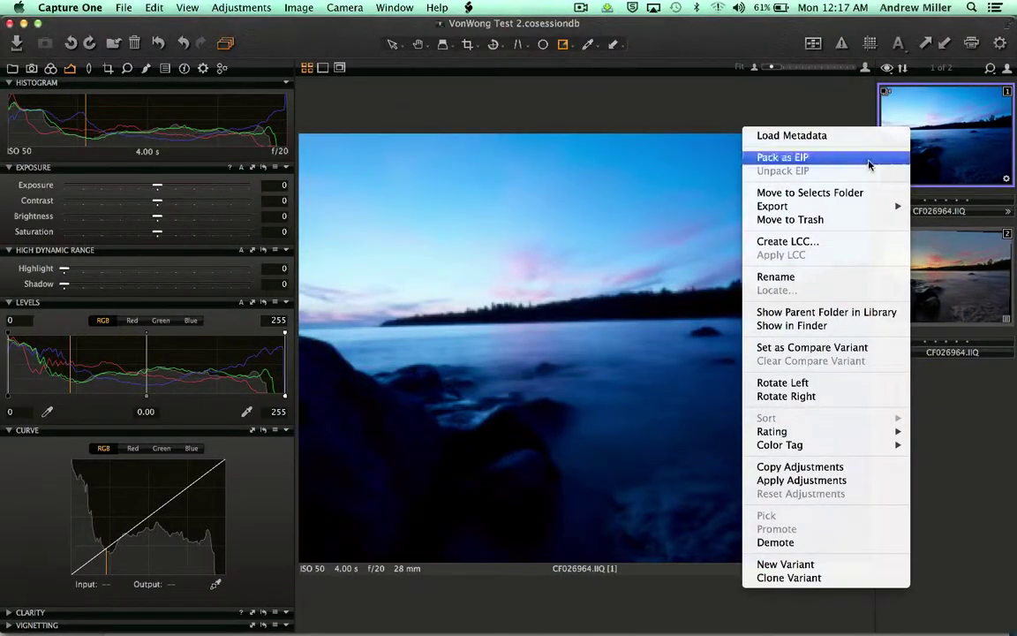
pyautogui.click(897, 169)
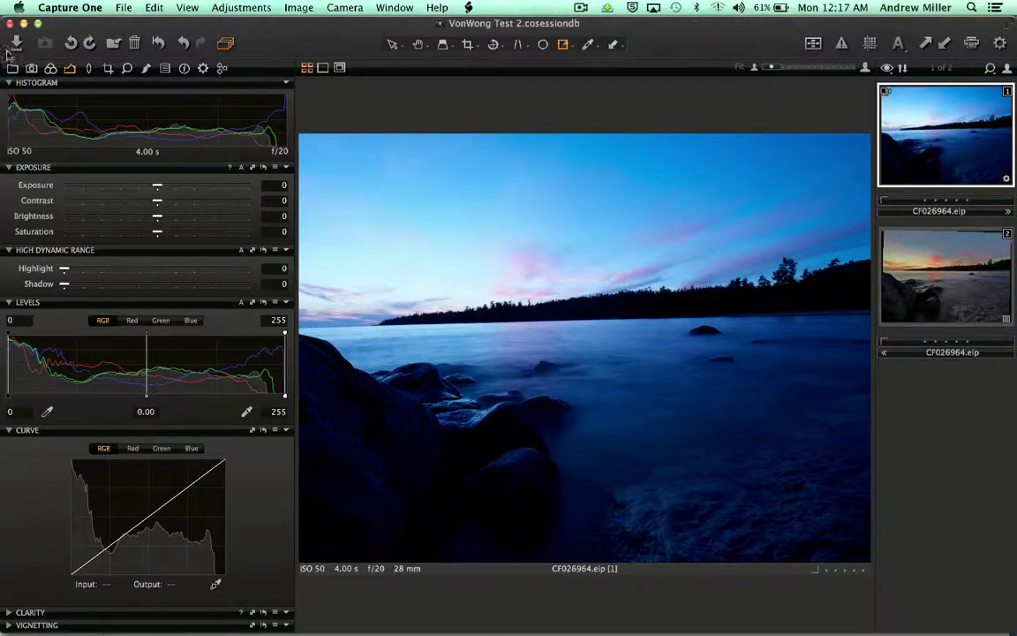
# Reset all adjustments of the second variant and undo the reset.
pyautogui.click(70, 43)
pyautogui.click(89, 43)
pyautogui.click(921, 267)
pyautogui.click(161, 43)
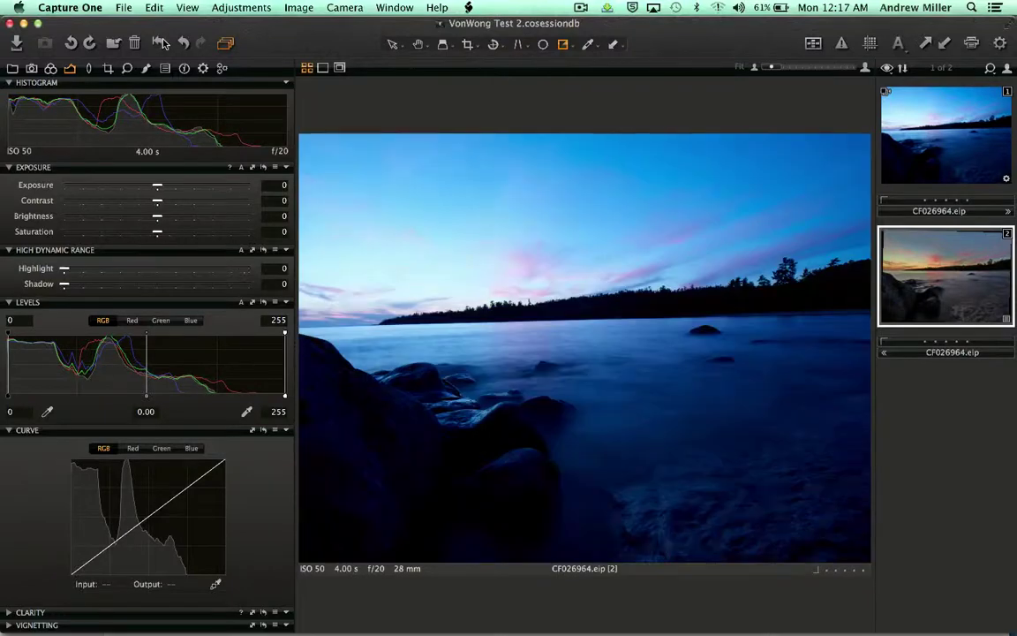
pyautogui.press('super+z')
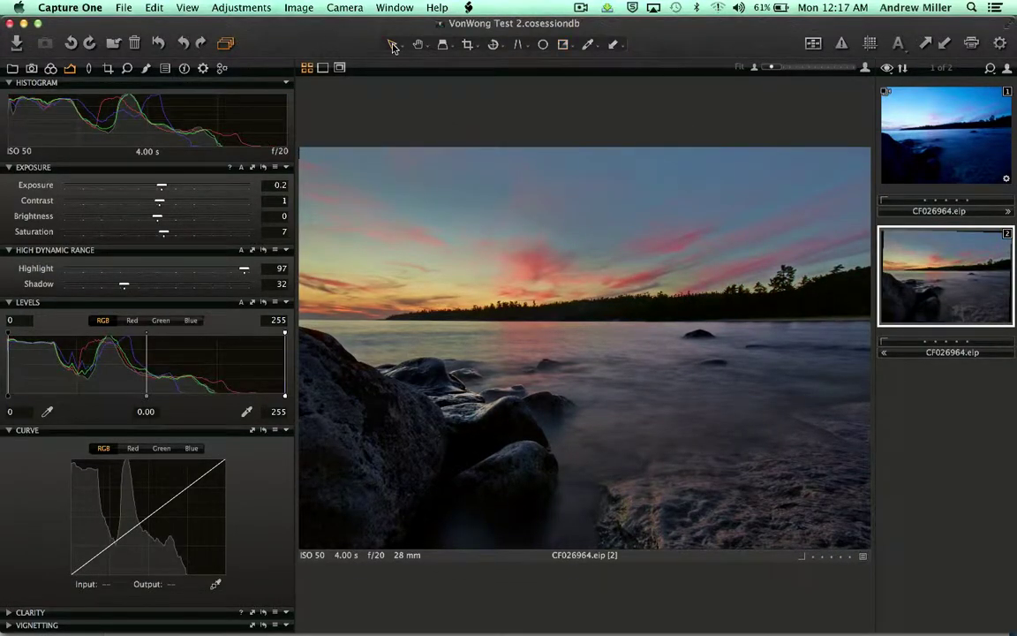
# Zoom into the horizon of the second variant, pan up to the sky and return to the fitted view.
pyautogui.click(418, 45)
pyautogui.click(521, 330)
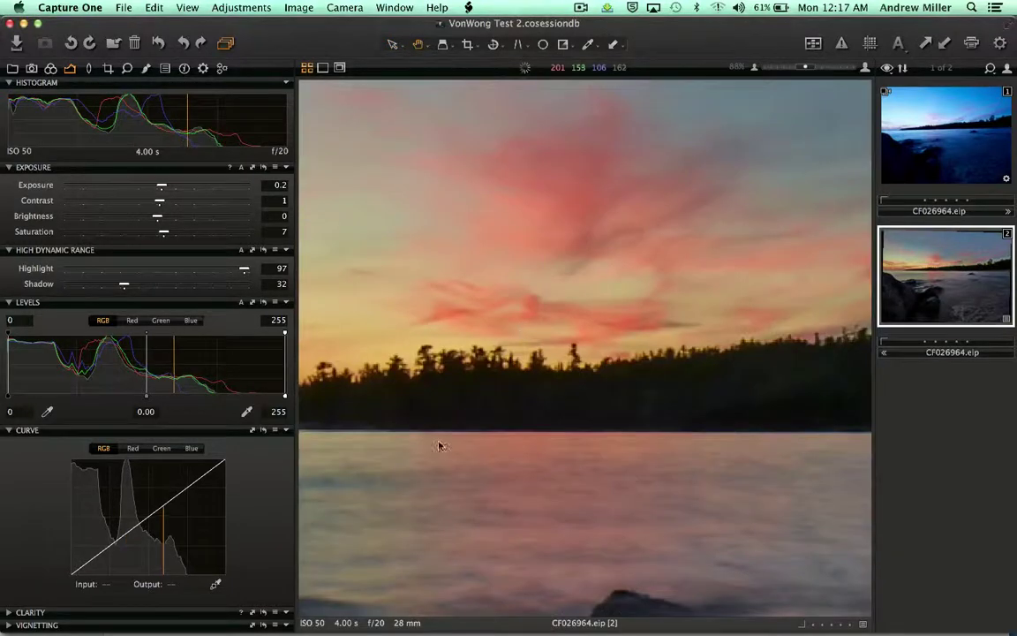
pyautogui.moveTo(524, 331); pyautogui.dragTo(524, 470)
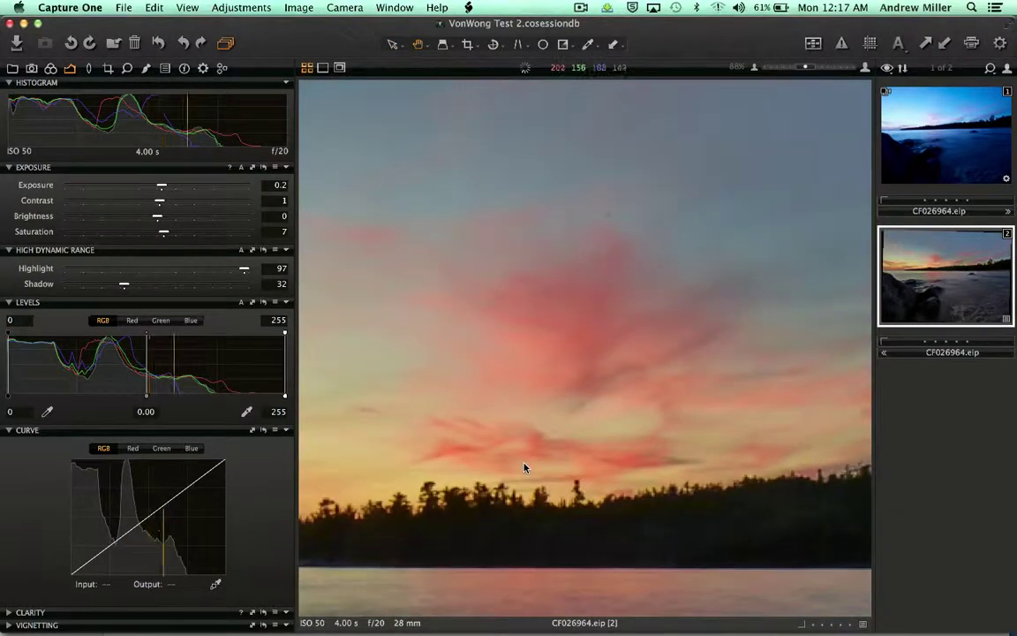
pyautogui.click(525, 470)
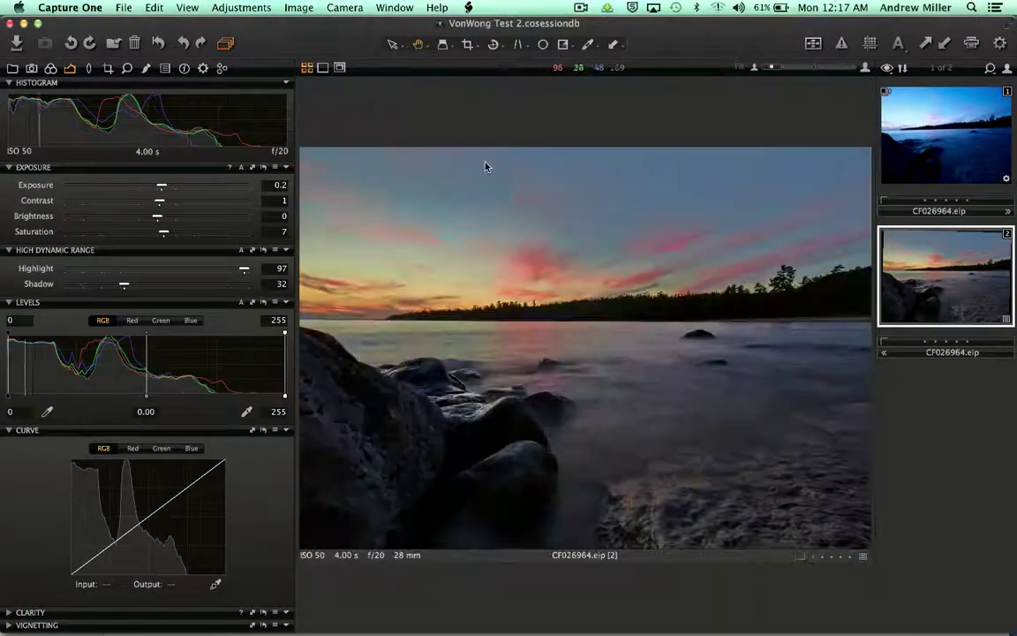
# Straighten the first variant along its horizon line.
pyautogui.click(469, 47)
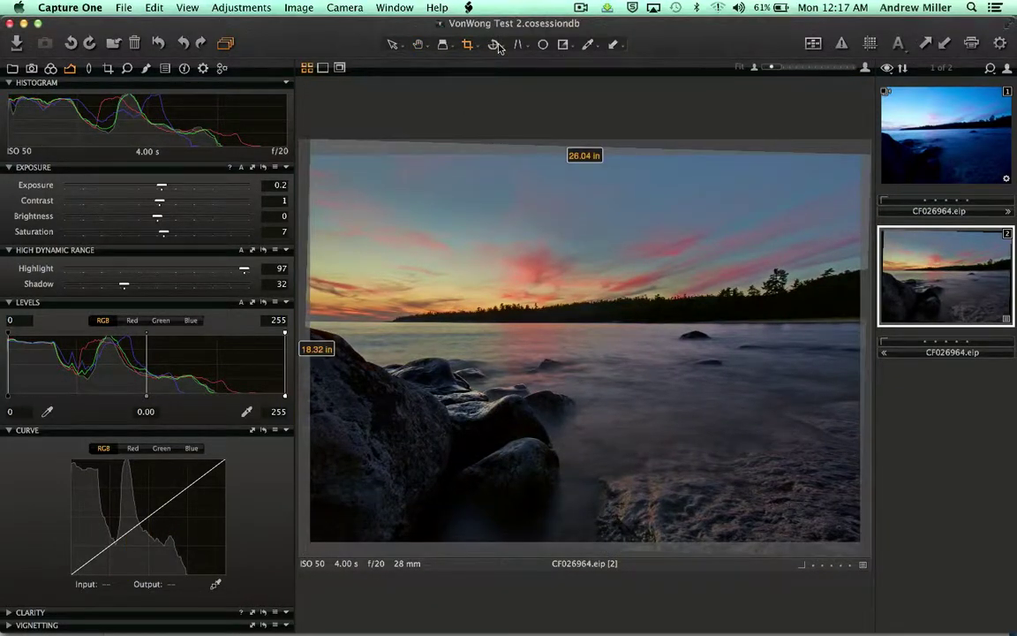
pyautogui.click(1002, 159)
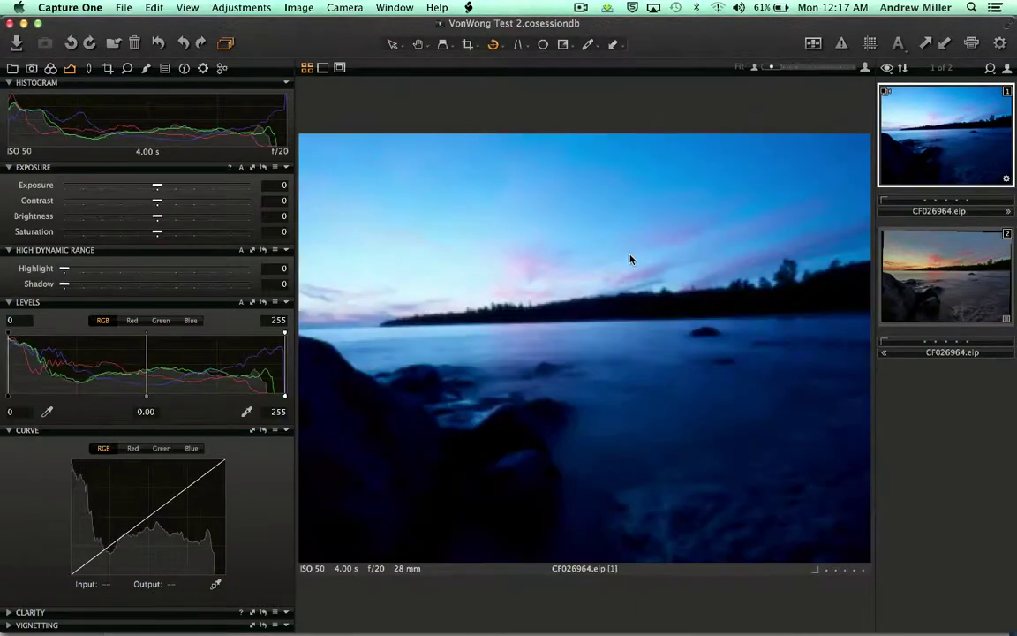
pyautogui.moveTo(331, 325); pyautogui.dragTo(842, 315)
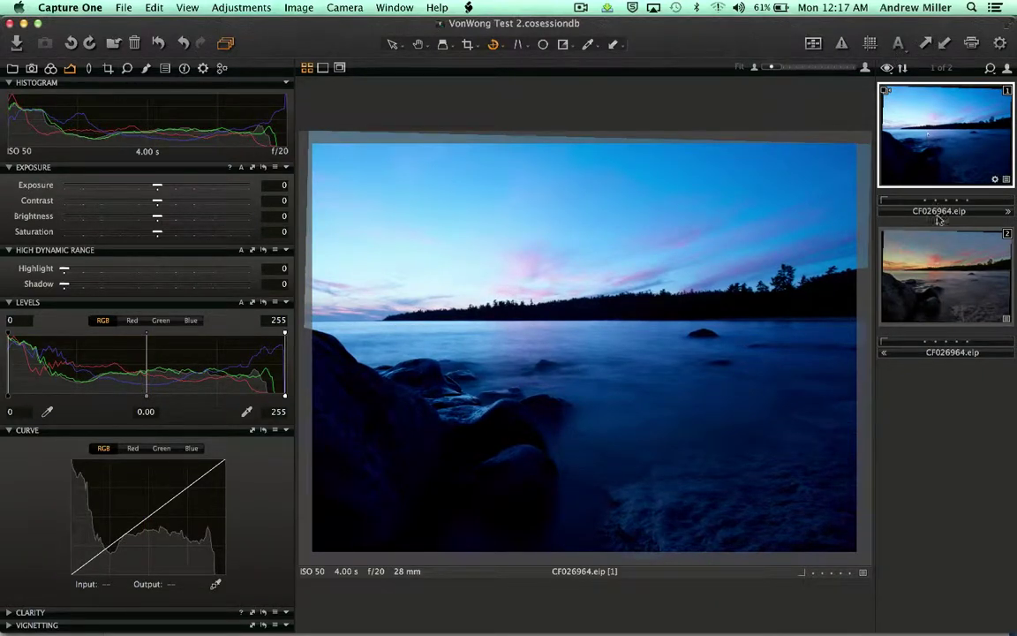
# Copy the second variant's adjustments, apply them to the first variant, and undo the application.
pyautogui.press('Down')
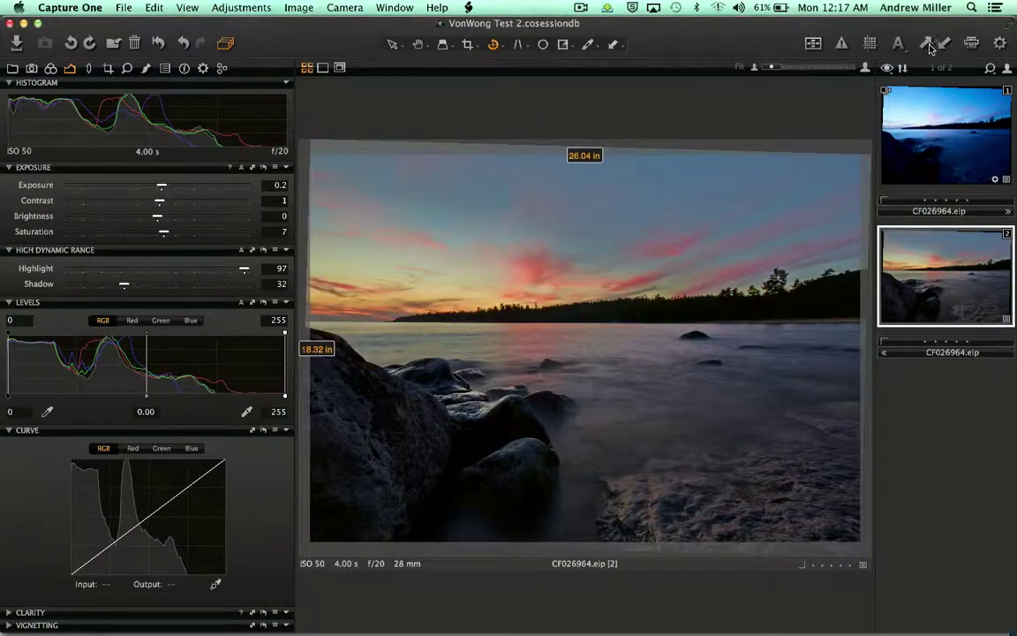
pyautogui.click(929, 157)
pyautogui.click(947, 45)
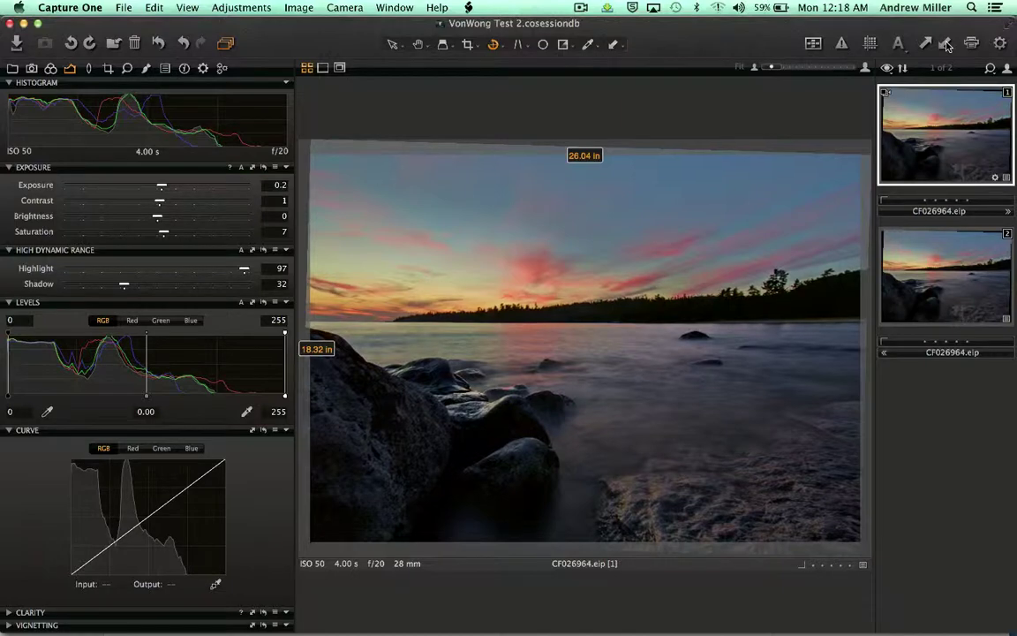
pyautogui.press('super+z')
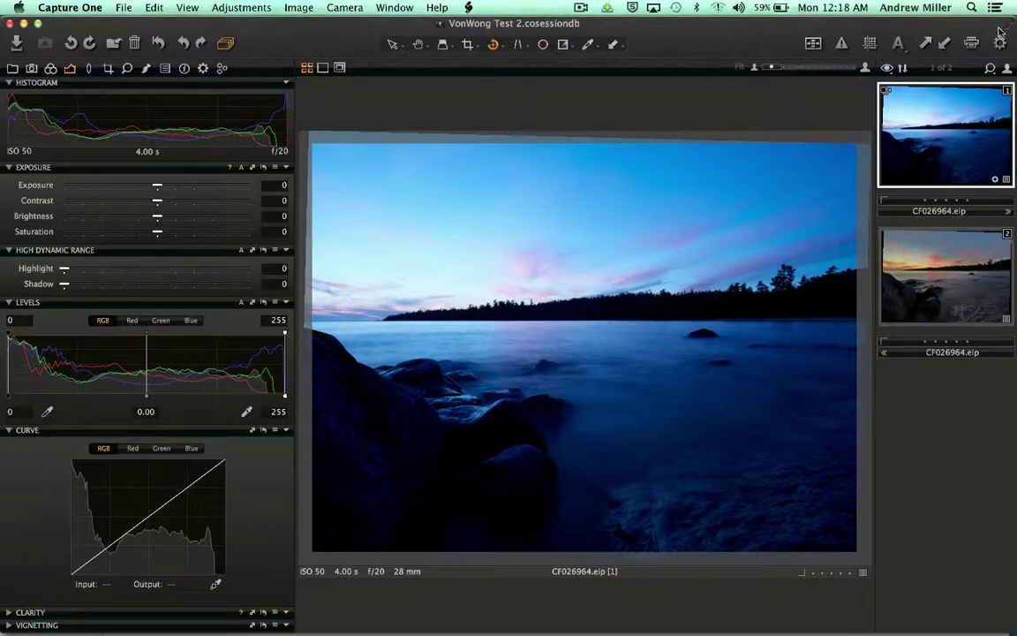
# Show the session library and give the first variant a two-star rating and an orange color tag.
pyautogui.click(14, 70)
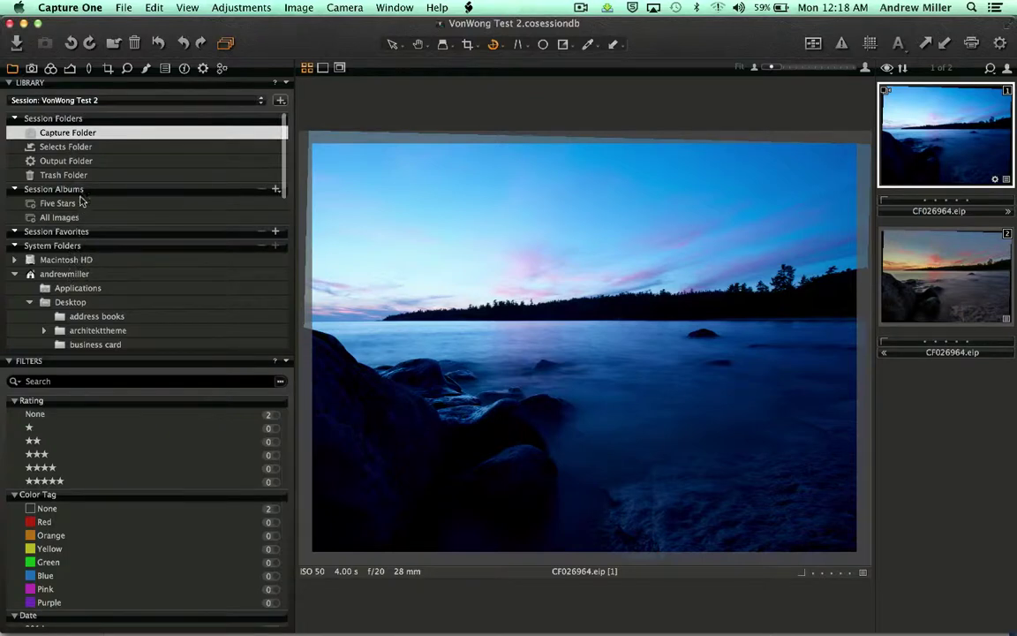
pyautogui.scroll(-2, 101, 288)
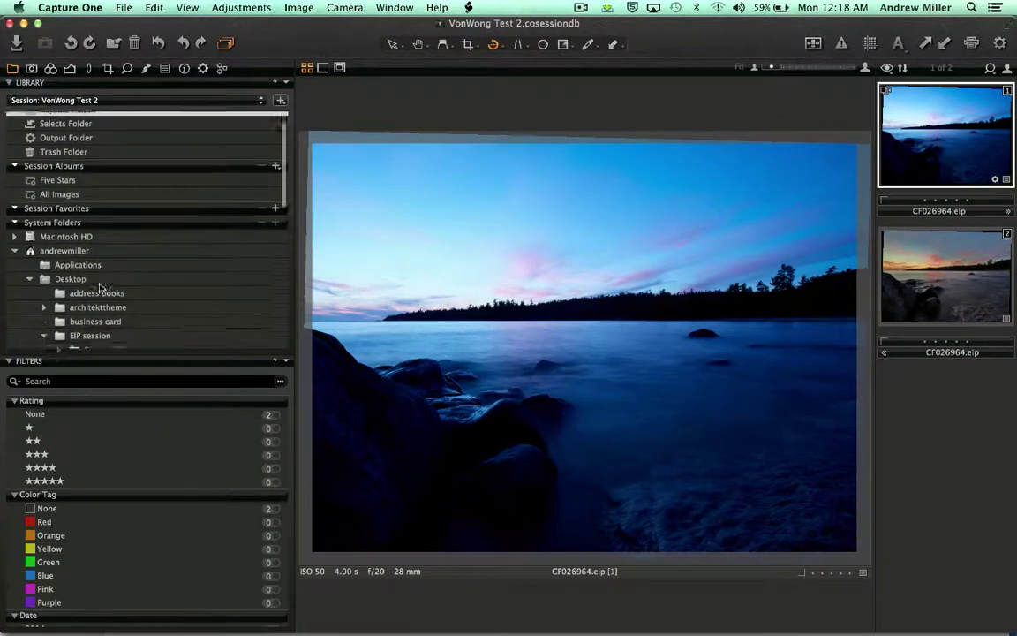
pyautogui.scroll(2, 101, 288)
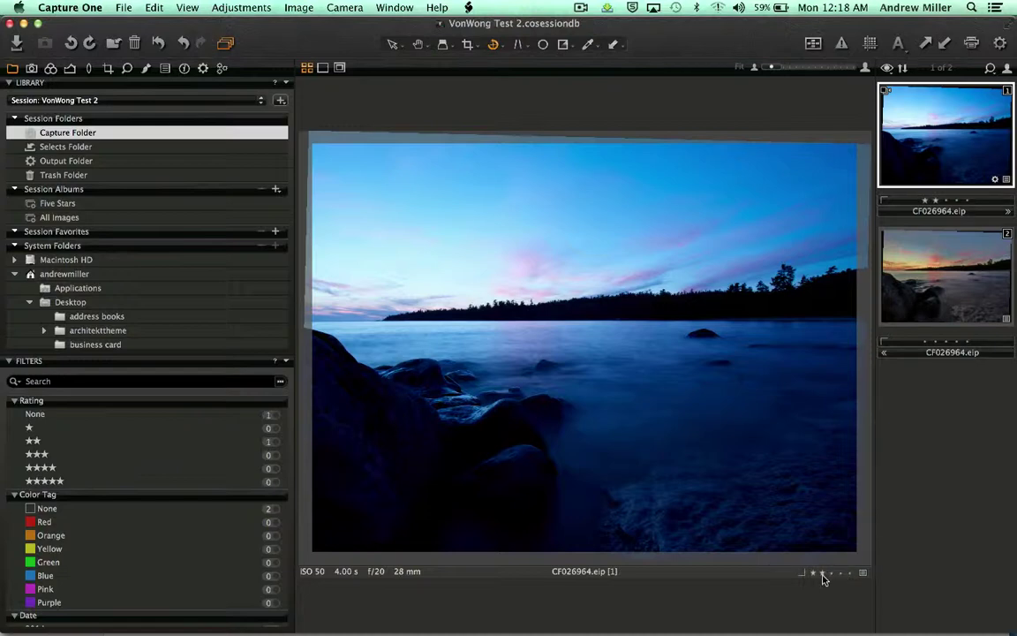
pyautogui.click(804, 575)
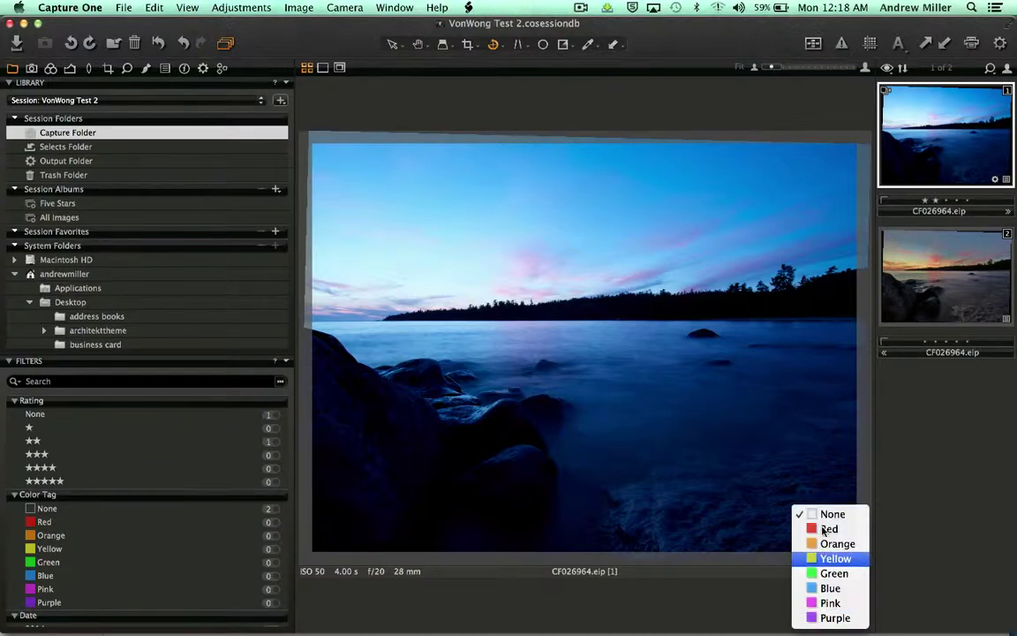
pyautogui.click(823, 545)
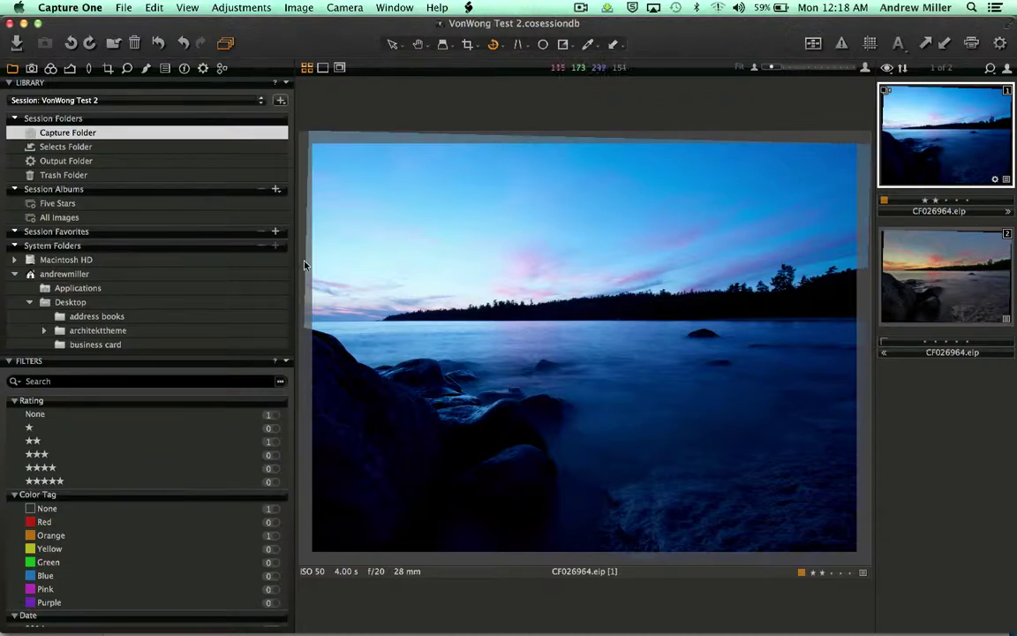
# Set the first variant's white balance to Kelvin 7853 and Tint 8.4.
pyautogui.click(32, 69)
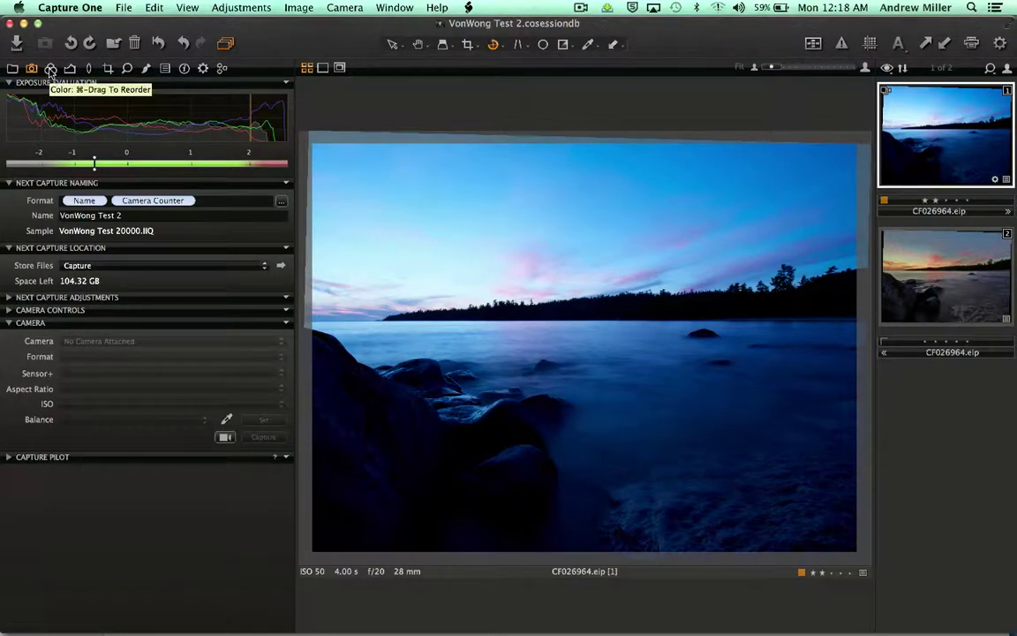
pyautogui.click(50, 70)
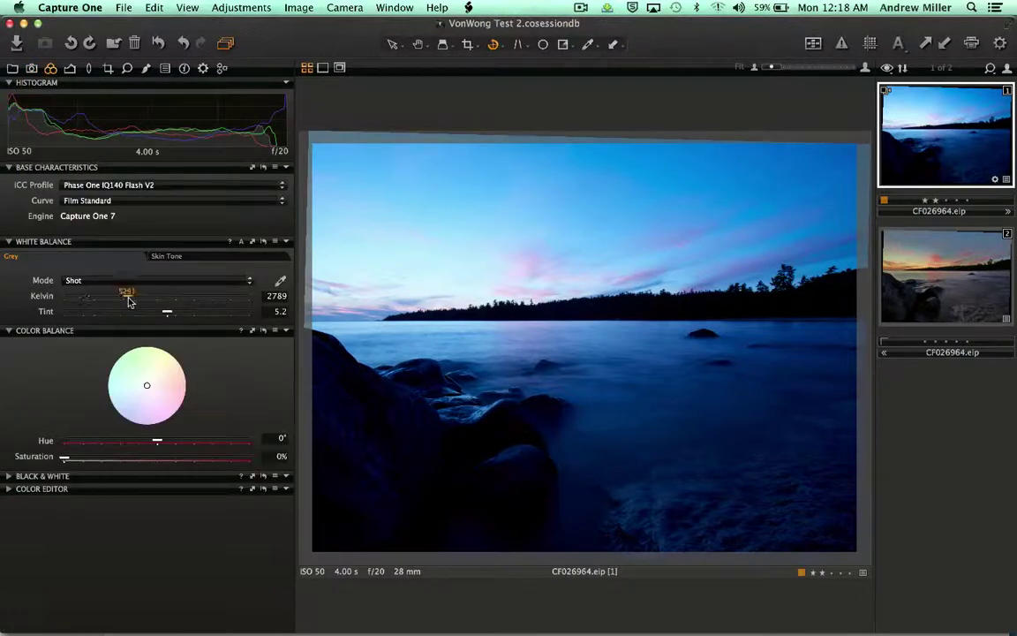
pyautogui.moveTo(88, 297); pyautogui.dragTo(181, 320)
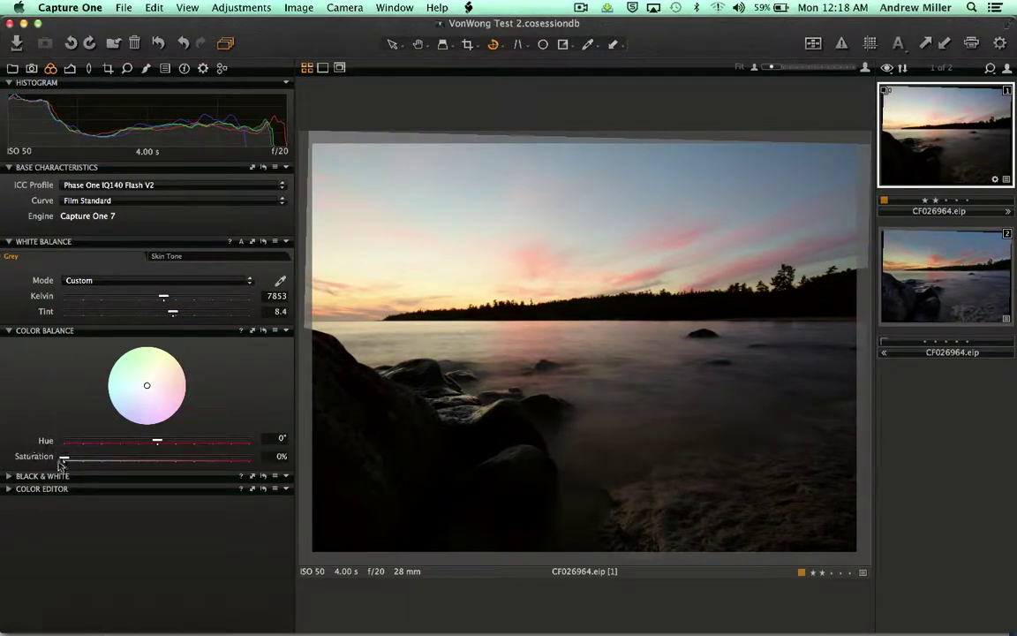
# Set the first variant's Exposure to 0.23, Contrast to 14, Saturation to 19, Highlight to 53 and Shadow to 34.
pyautogui.click(70, 69)
pyautogui.moveTo(157, 185); pyautogui.dragTo(174, 233)
pyautogui.moveTo(97, 271); pyautogui.dragTo(126, 283)
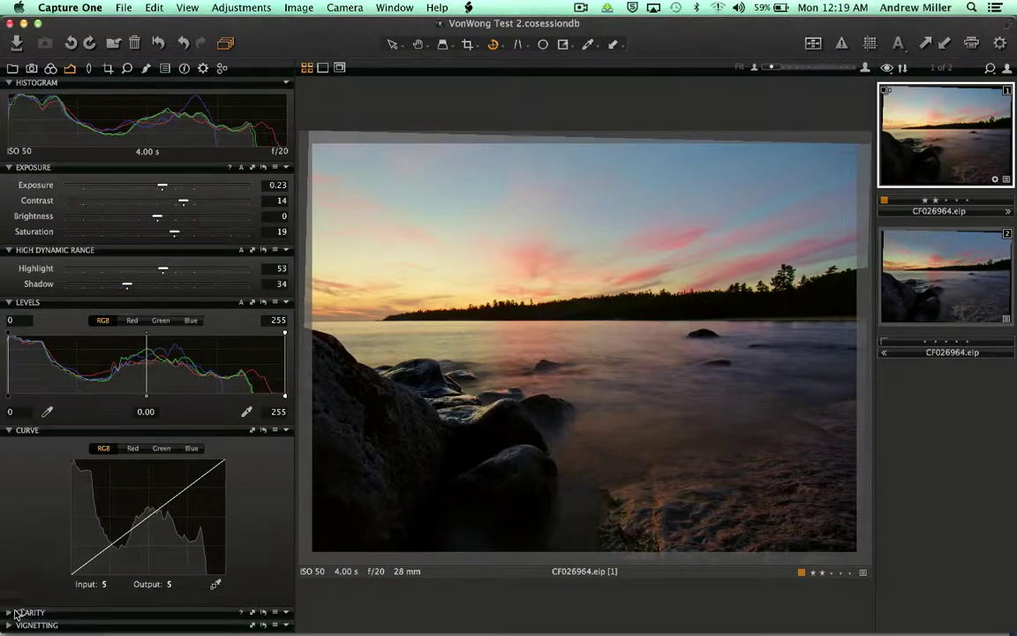
# Set the first variant's Clarity to 100 with the Punch method.
pyautogui.click(10, 612)
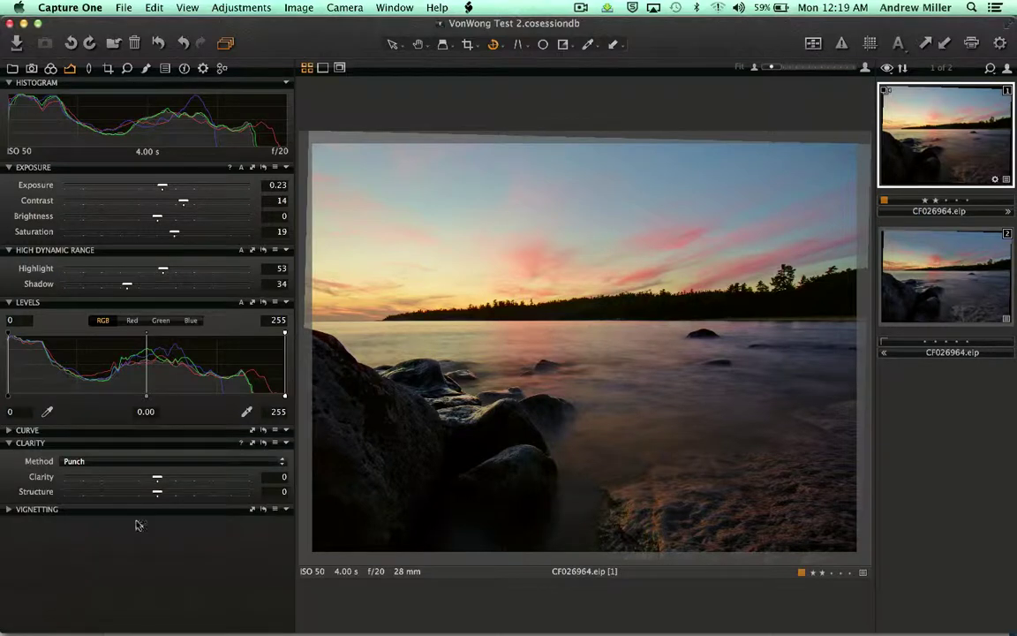
pyautogui.moveTo(210, 479); pyautogui.dragTo(265, 466)
pyautogui.click(202, 461)
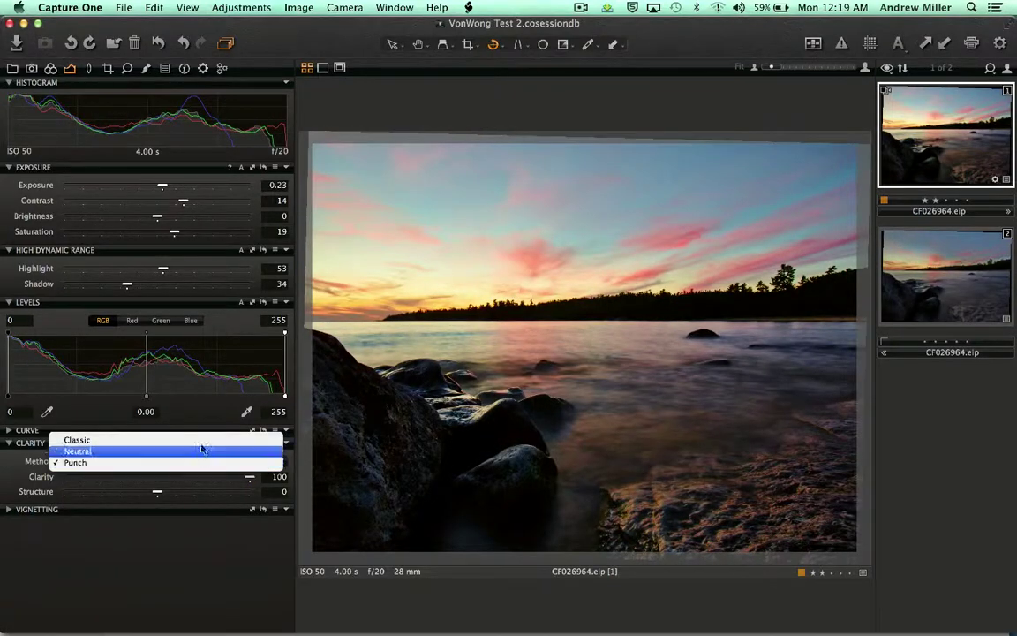
pyautogui.click(193, 525)
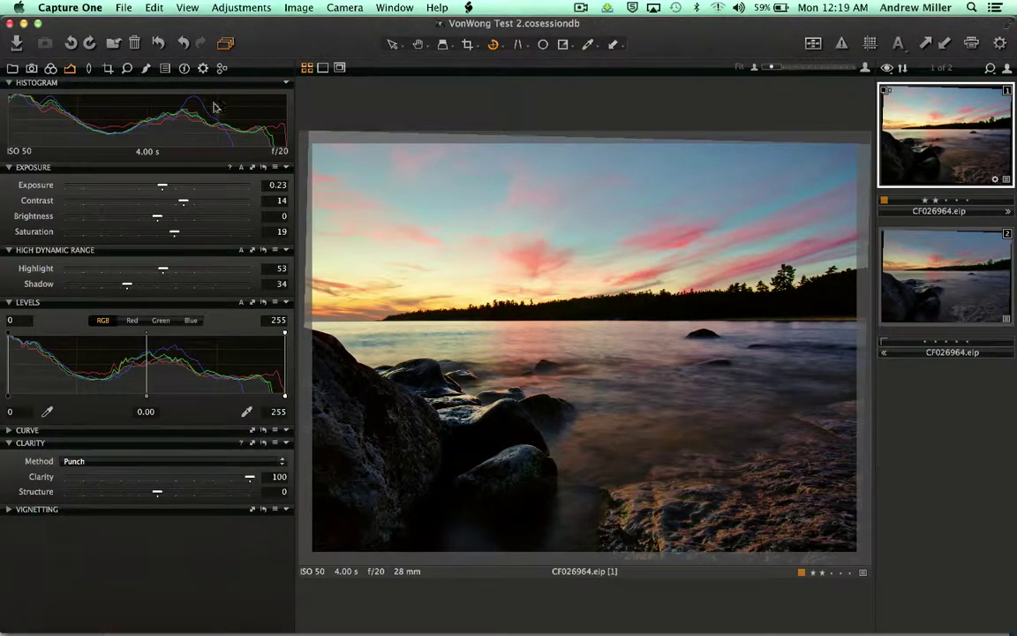
# Set the first variant's vignetting Amount to 0.51 EV and its lens Distortion to 67%.
pyautogui.click(88, 68)
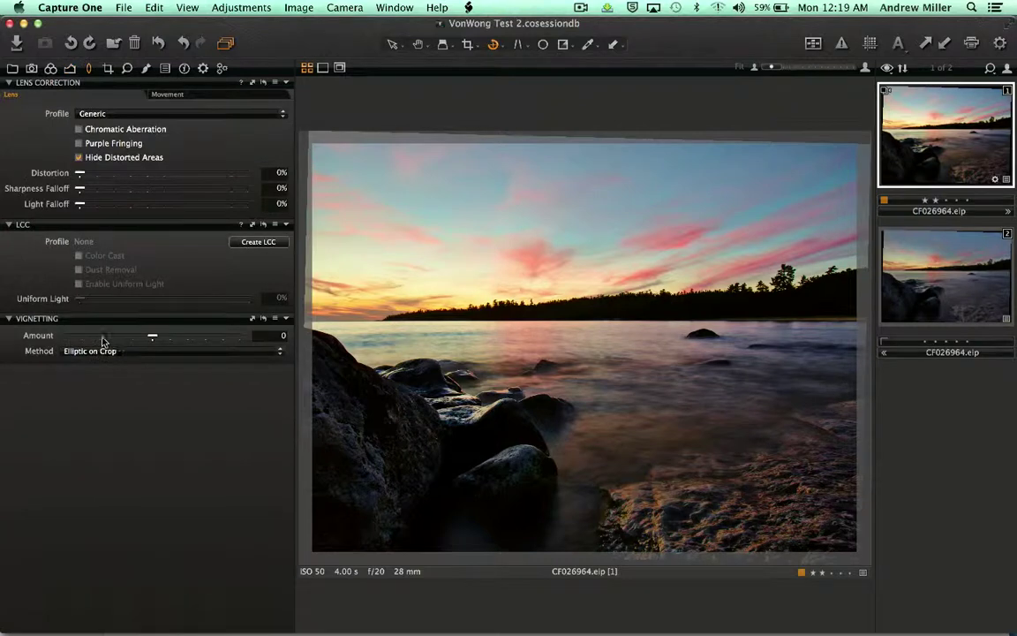
pyautogui.moveTo(102, 341); pyautogui.dragTo(177, 332)
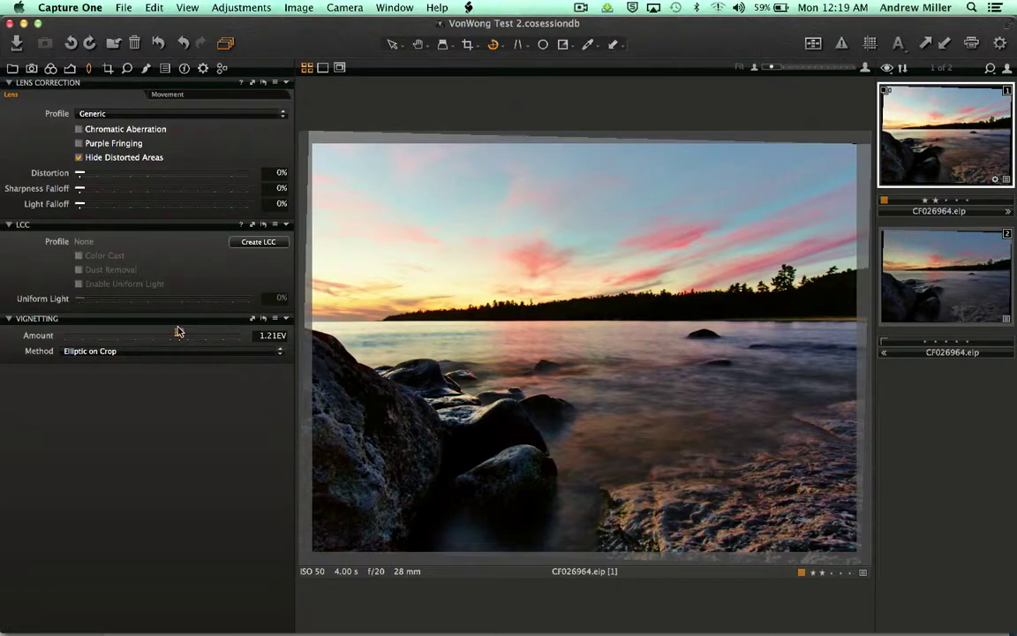
pyautogui.doubleClick(176, 332)
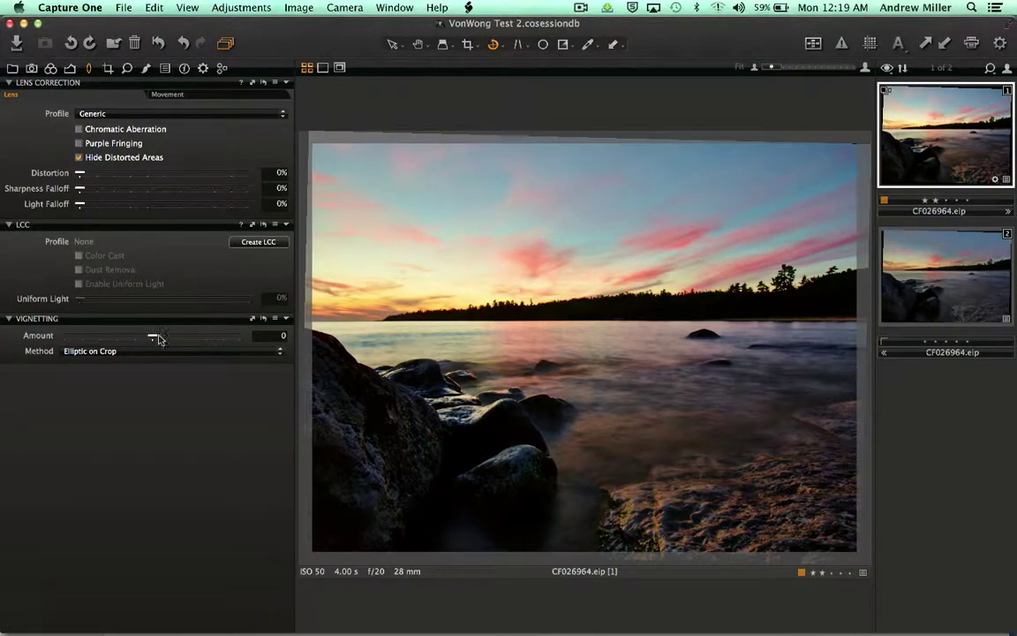
pyautogui.moveTo(162, 338); pyautogui.dragTo(164, 335)
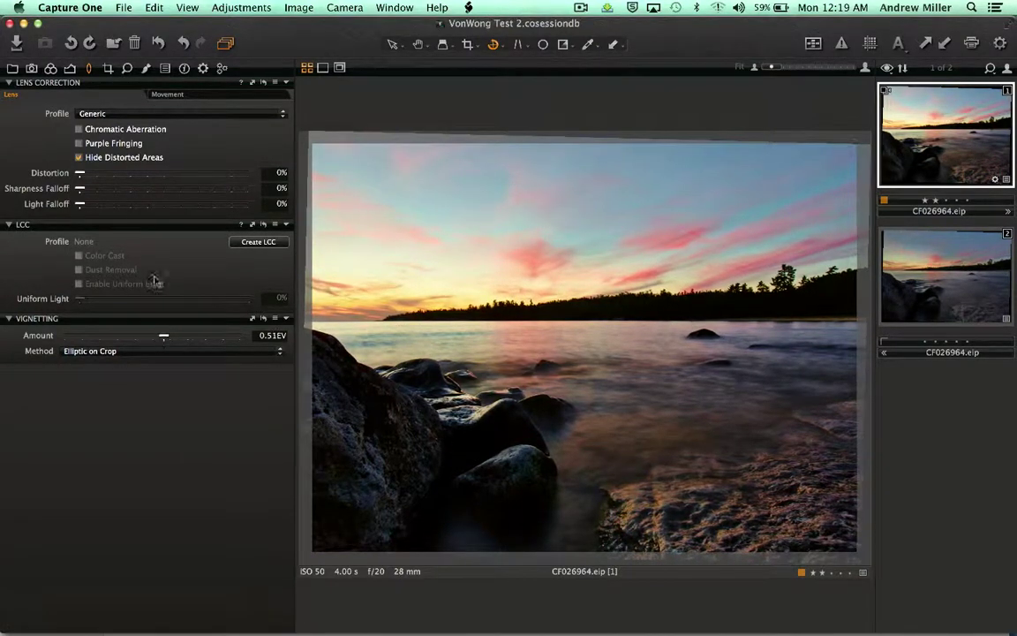
pyautogui.moveTo(80, 172); pyautogui.dragTo(174, 172)
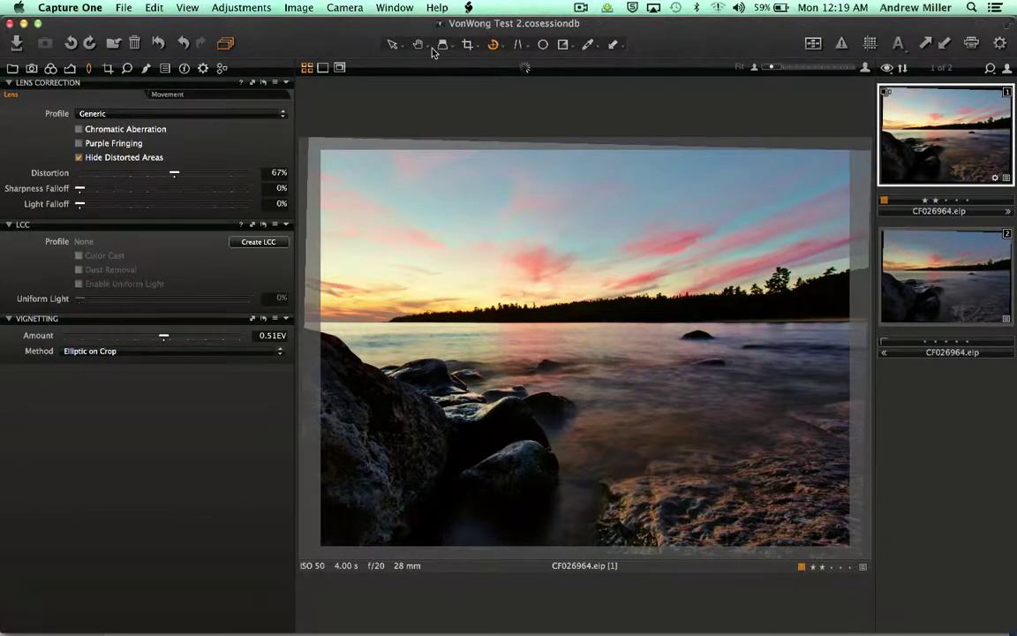
pyautogui.press('h')
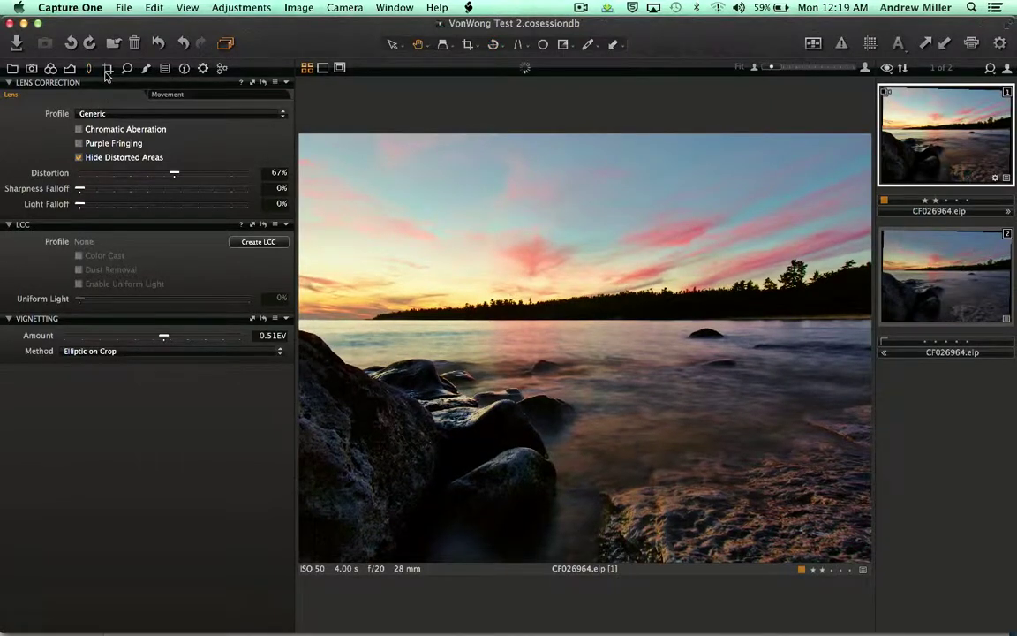
# Raise the first variant's sharpening Amount to 220.
pyautogui.click(106, 70)
pyautogui.click(126, 71)
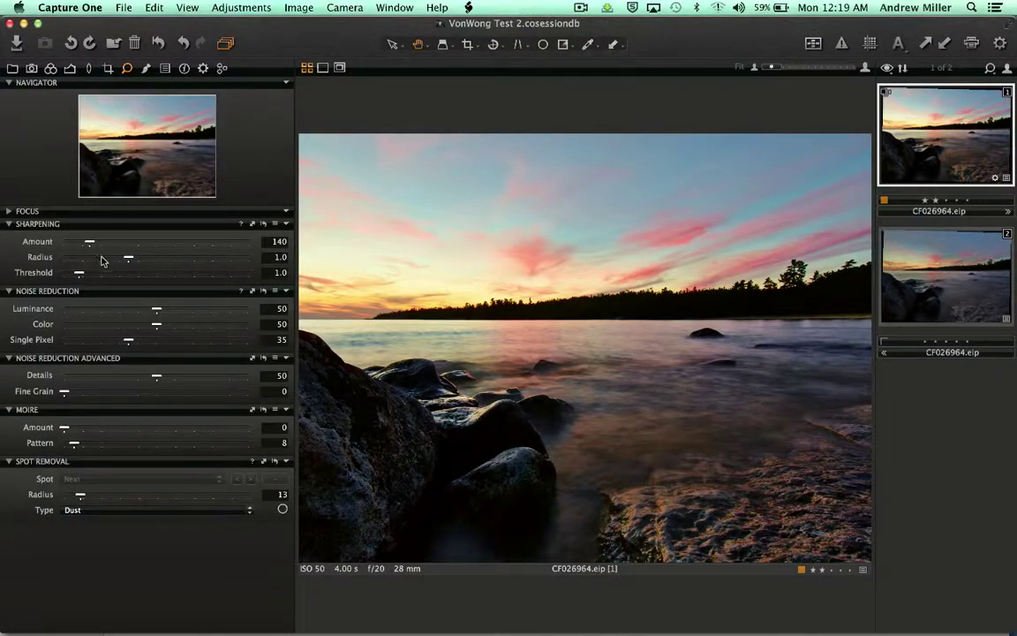
pyautogui.moveTo(90, 241); pyautogui.dragTo(104, 241)
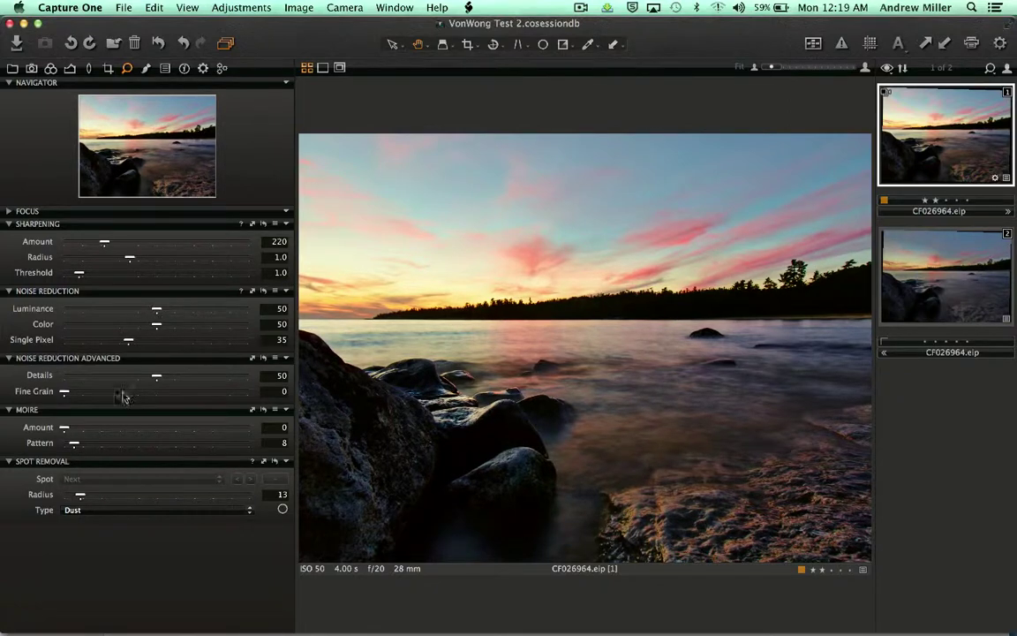
pyautogui.click(147, 70)
pyautogui.click(164, 70)
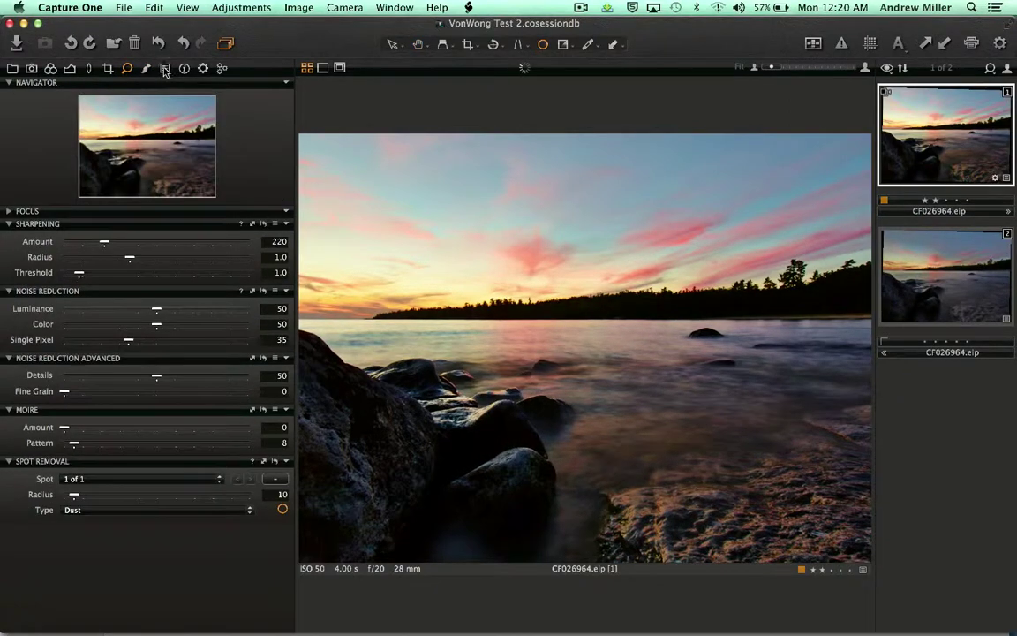
# Enable the vonwong process recipe instead of tiff 8 bit and show its recipe settings.
pyautogui.click(203, 69)
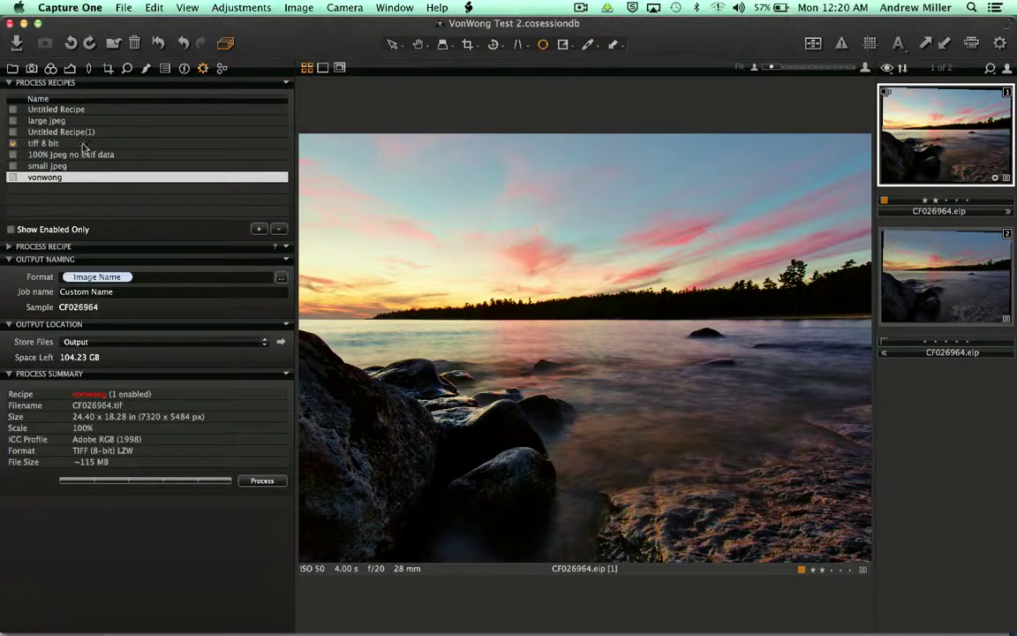
pyautogui.click(12, 143)
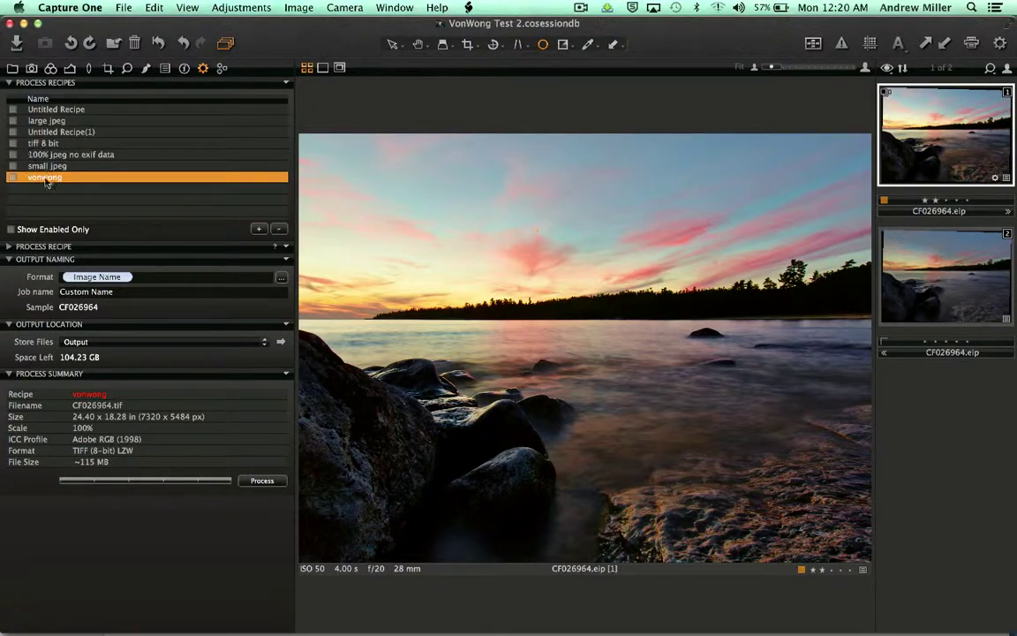
pyautogui.click(12, 178)
pyautogui.doubleClick(40, 179)
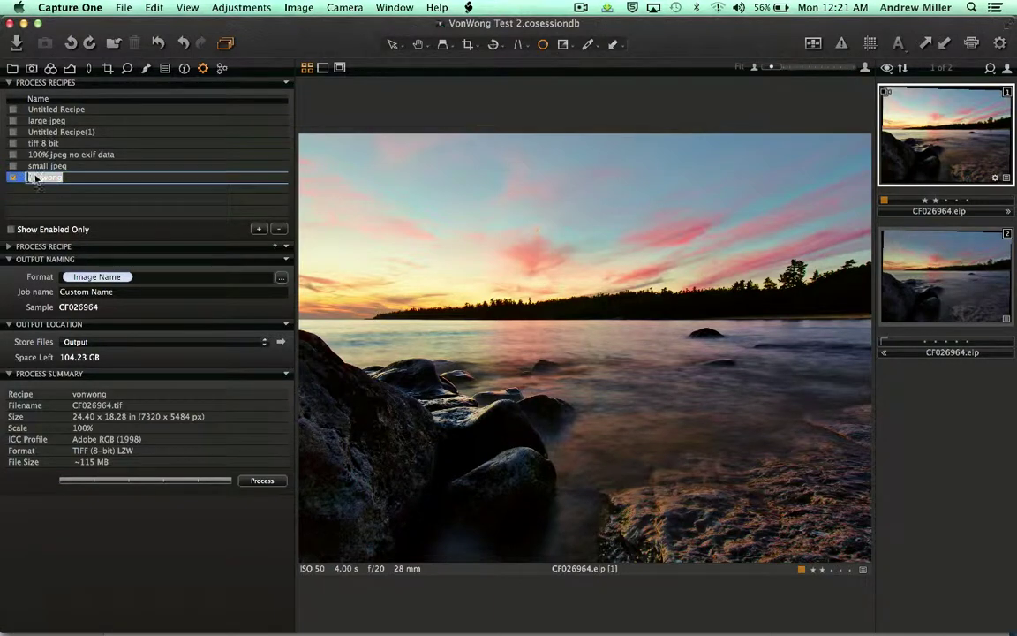
pyautogui.press('Return')
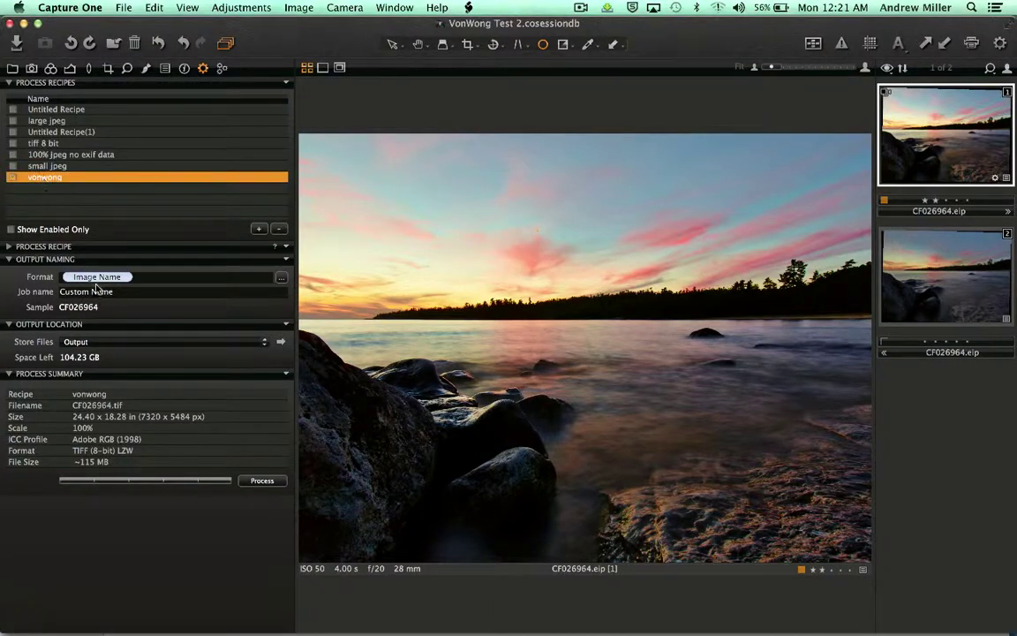
pyautogui.click(9, 247)
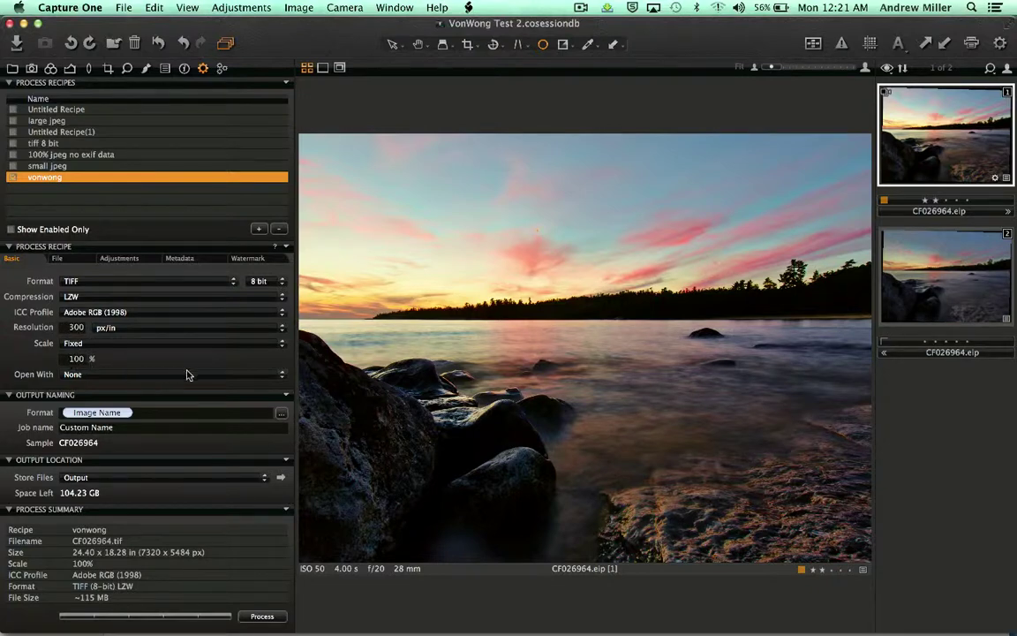
# Add a new process recipe named "random jpeg".
pyautogui.click(258, 230)
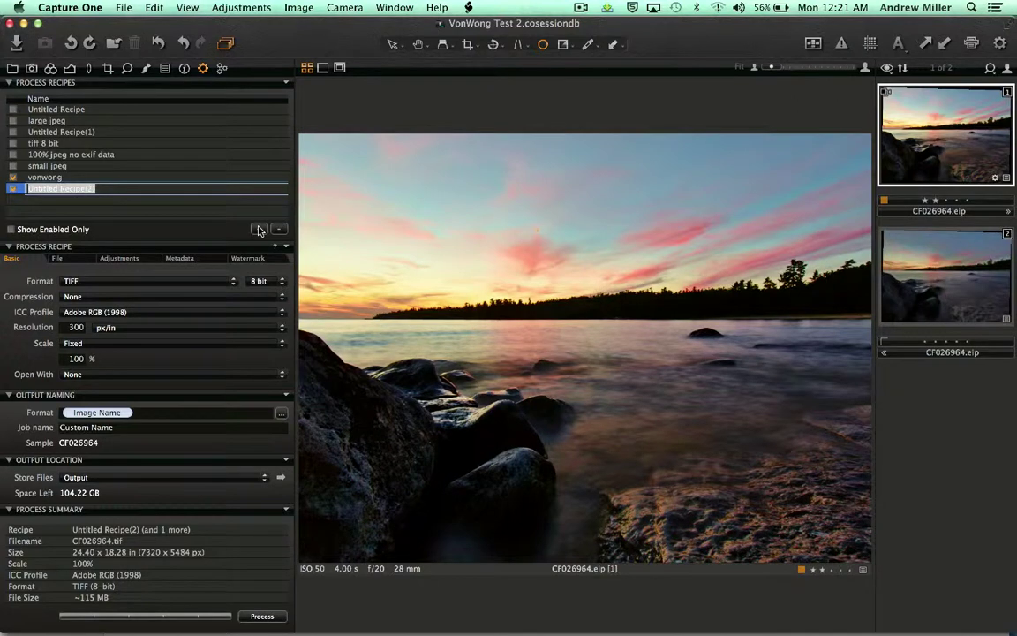
pyautogui.write('v')
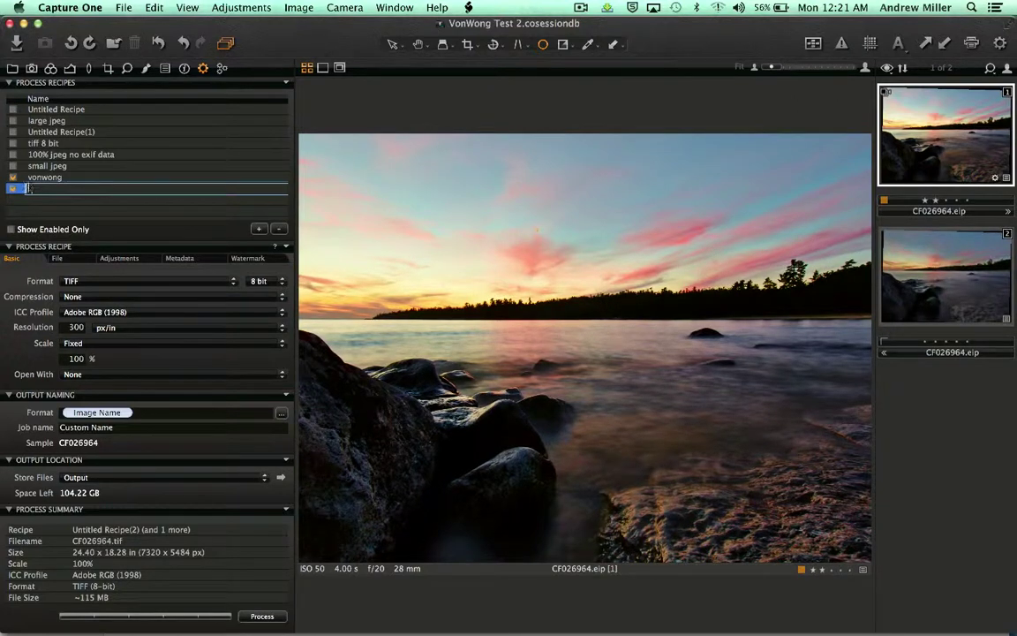
pyautogui.press('super+z')
pyautogui.write('f')
pyautogui.press('Return')
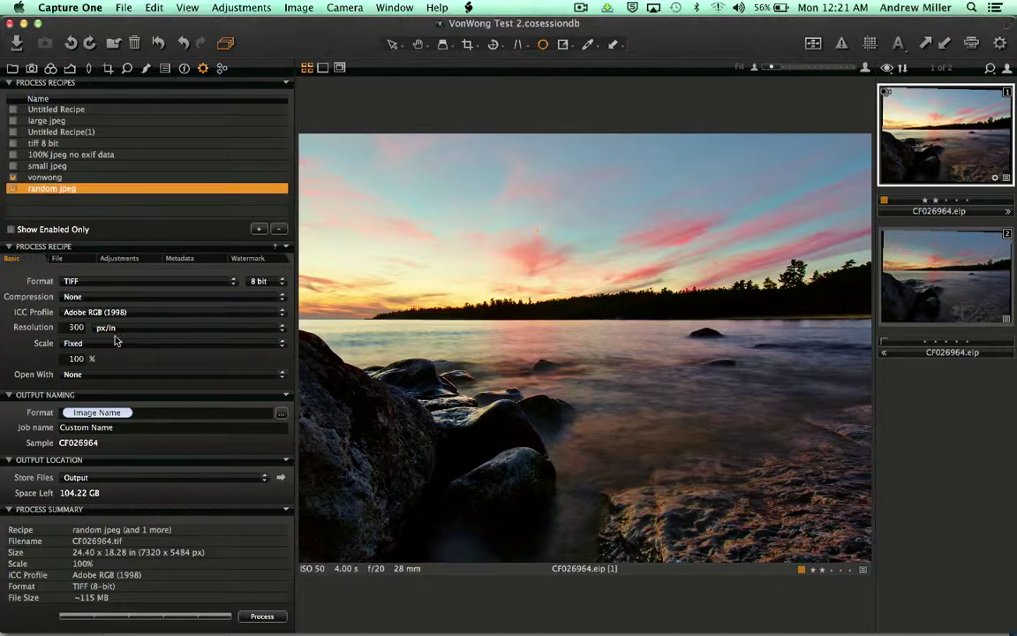
# Set the random jpeg recipe's format to JPEG and its ICC profile to sRGB Color Space Profile.
pyautogui.click(105, 280)
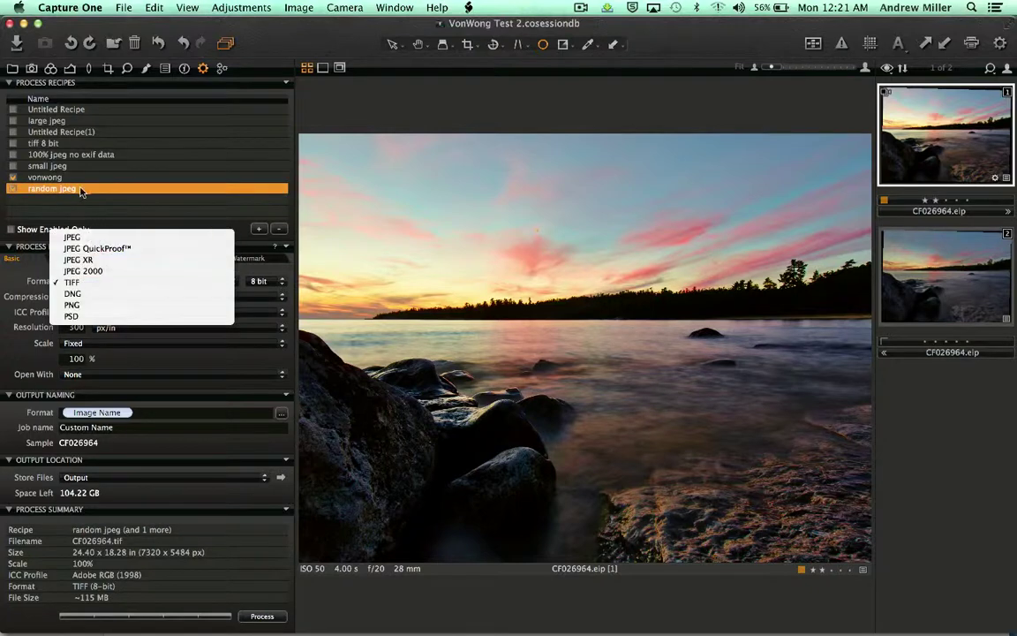
pyautogui.click(93, 237)
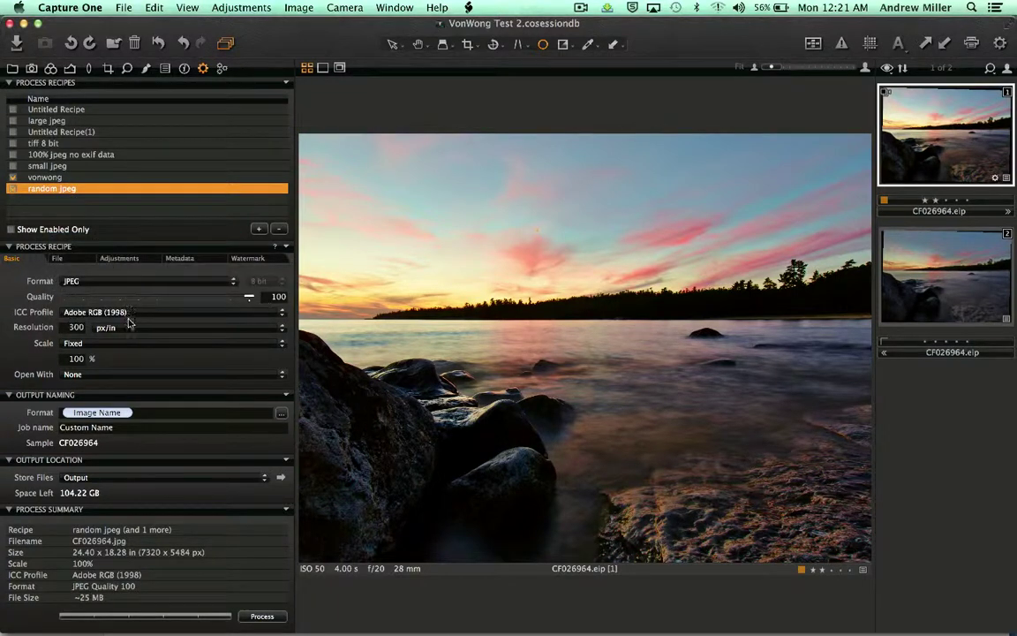
pyautogui.click(84, 312)
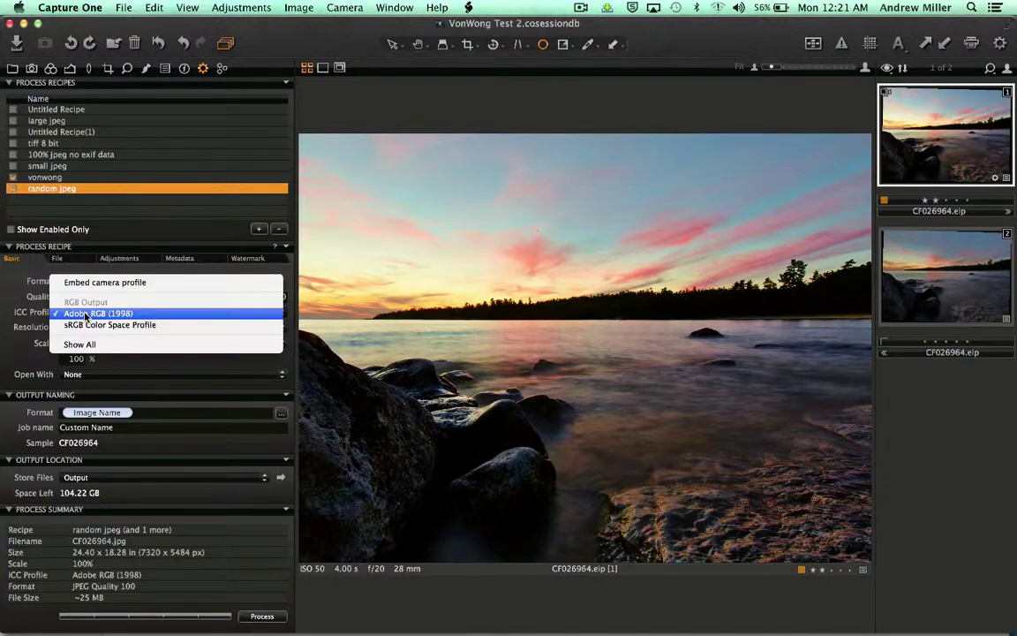
pyautogui.click(83, 324)
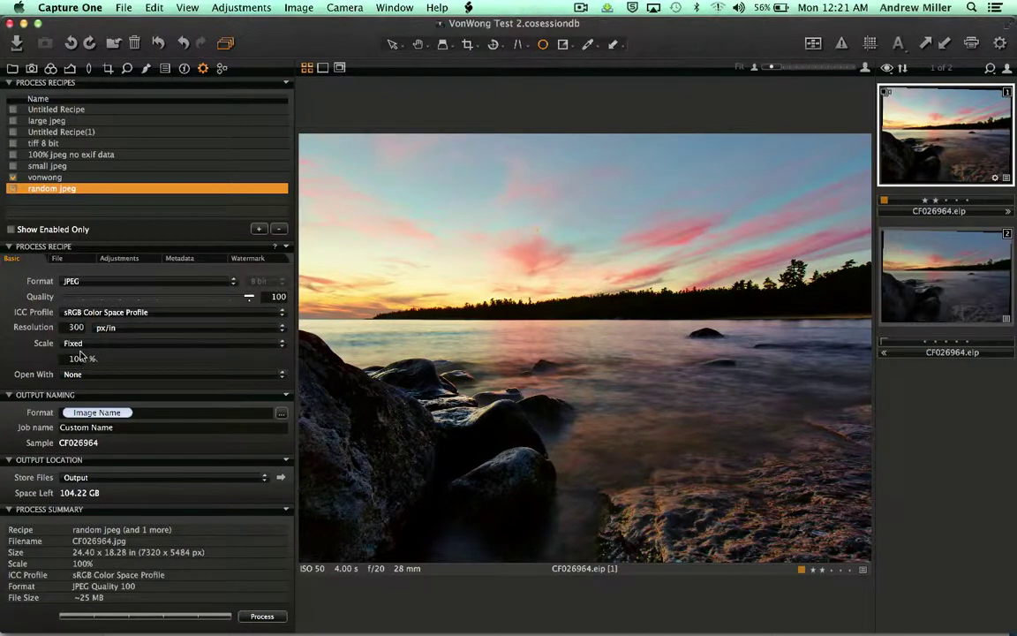
# Scale the random jpeg recipe by Long Edge, measured in pixels, at 1500 px.
pyautogui.click(80, 343)
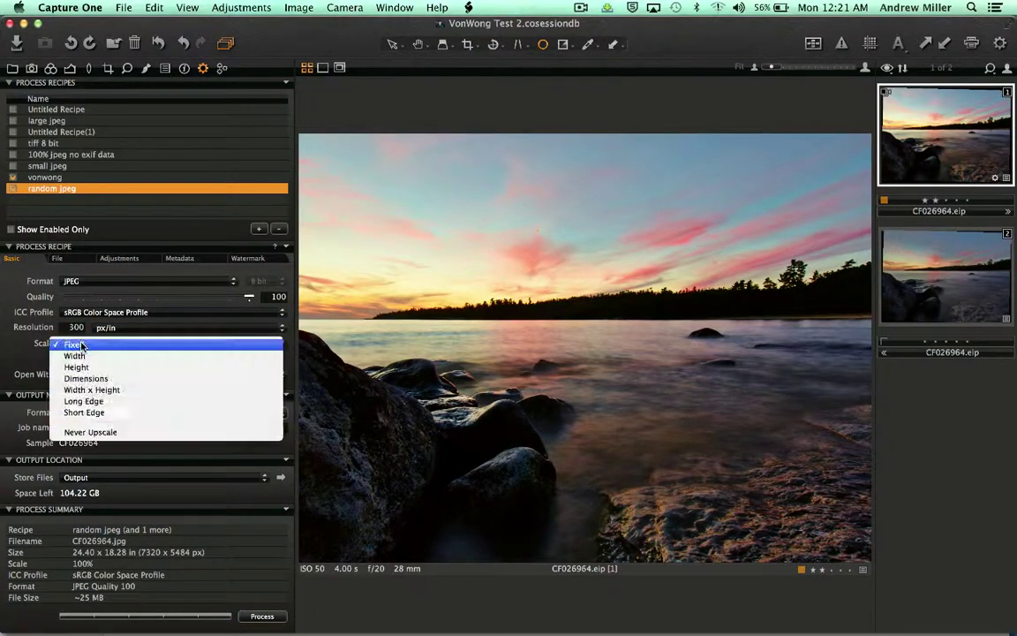
pyautogui.click(83, 401)
pyautogui.click(148, 362)
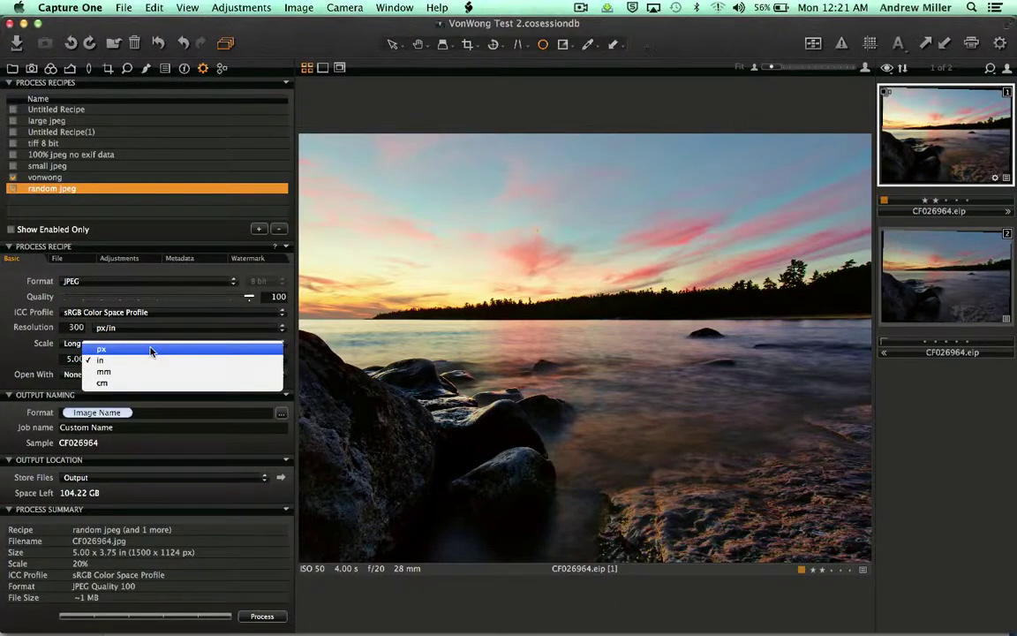
pyautogui.click(102, 350)
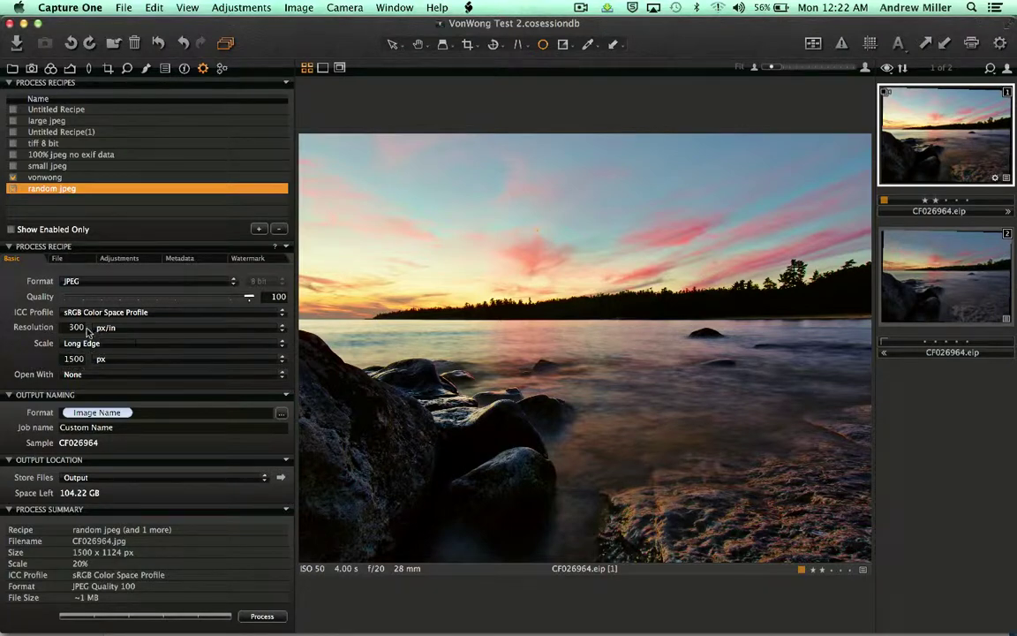
# Process the image with both the vonwong and random jpeg recipes and show the batch queue.
pyautogui.click(13, 177)
pyautogui.click(265, 617)
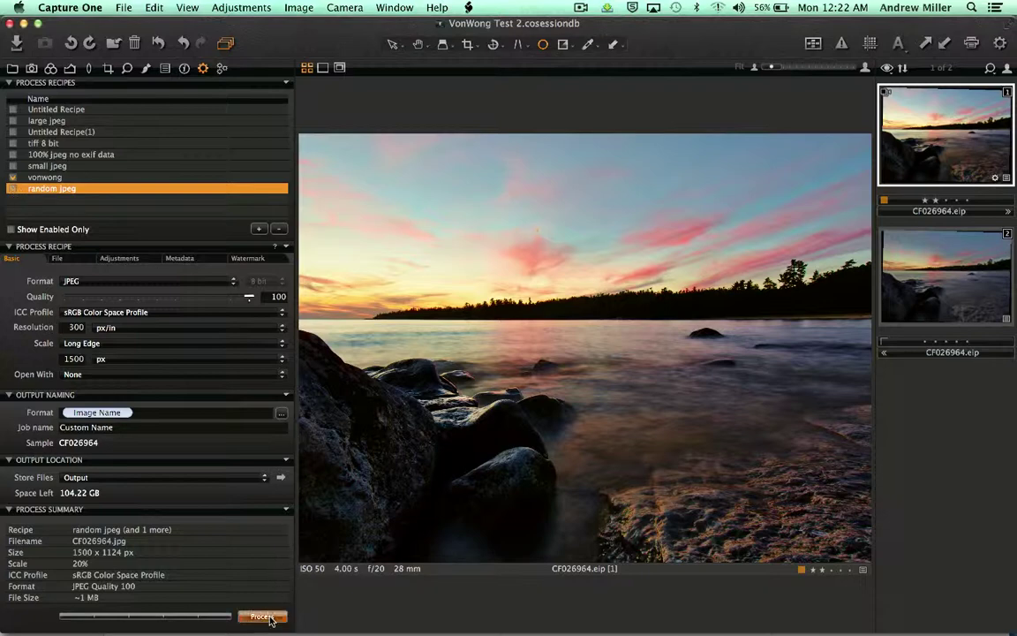
pyautogui.click(222, 68)
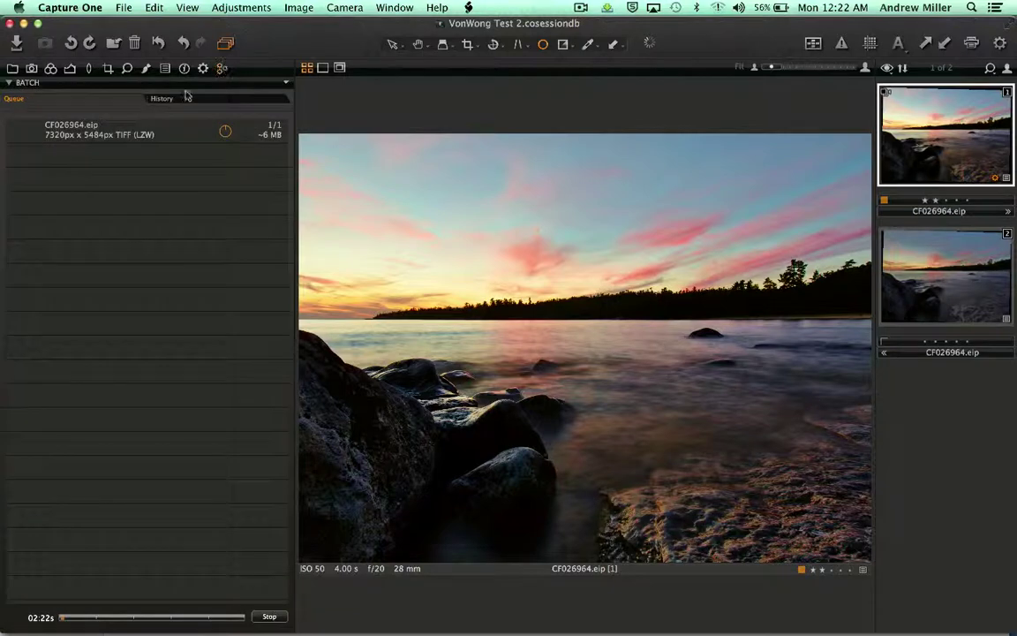
pyautogui.click(126, 139)
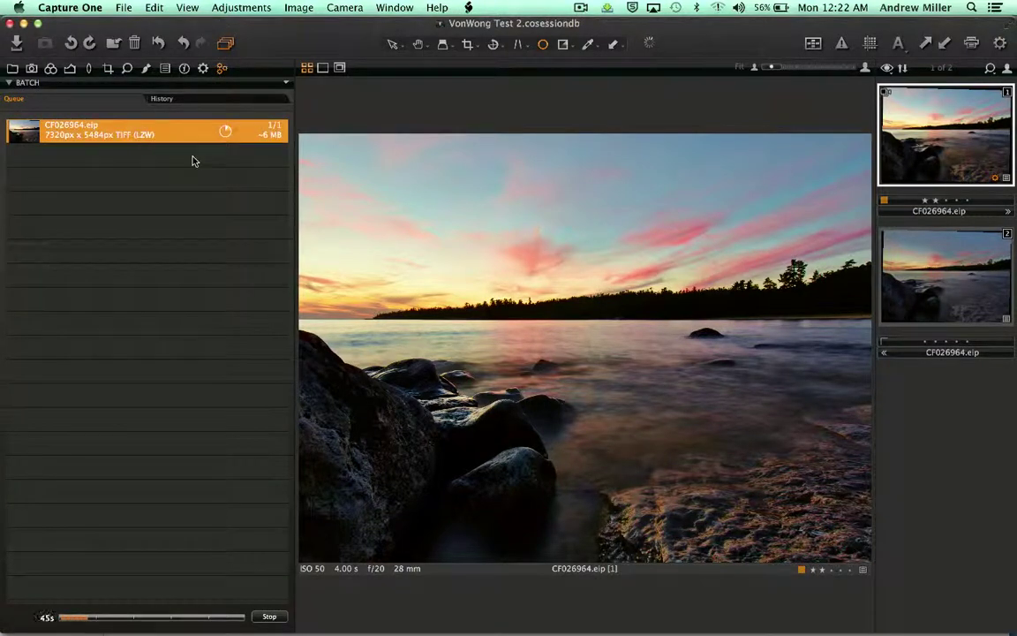
# Switch to Finder and examine the processed JPEG and TIFF files in the VonWong Test 2 session's Output folder.
pyautogui.press('super+Tab')
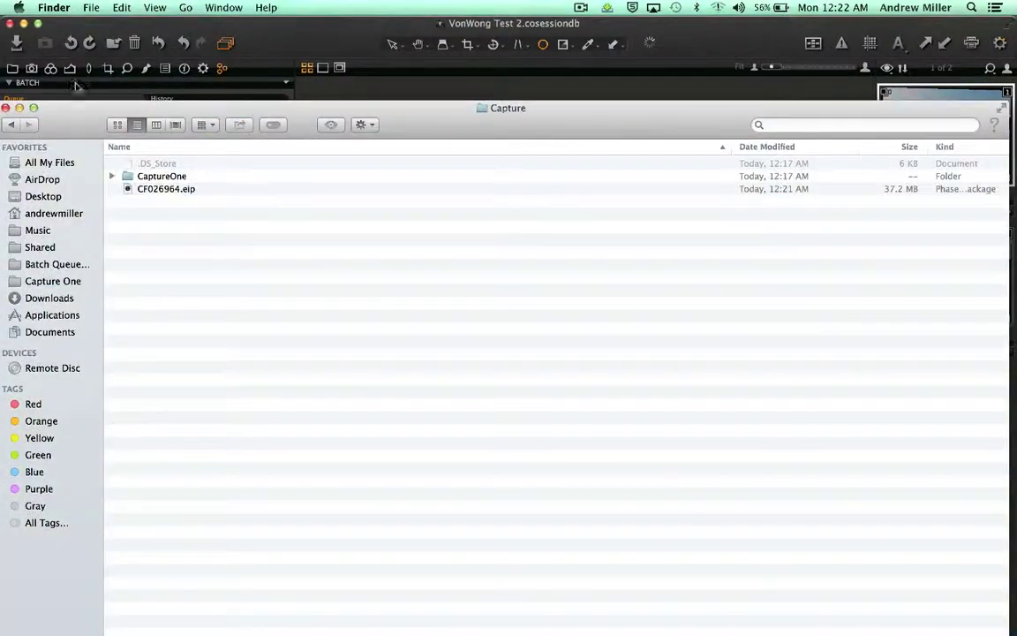
pyautogui.click(9, 125)
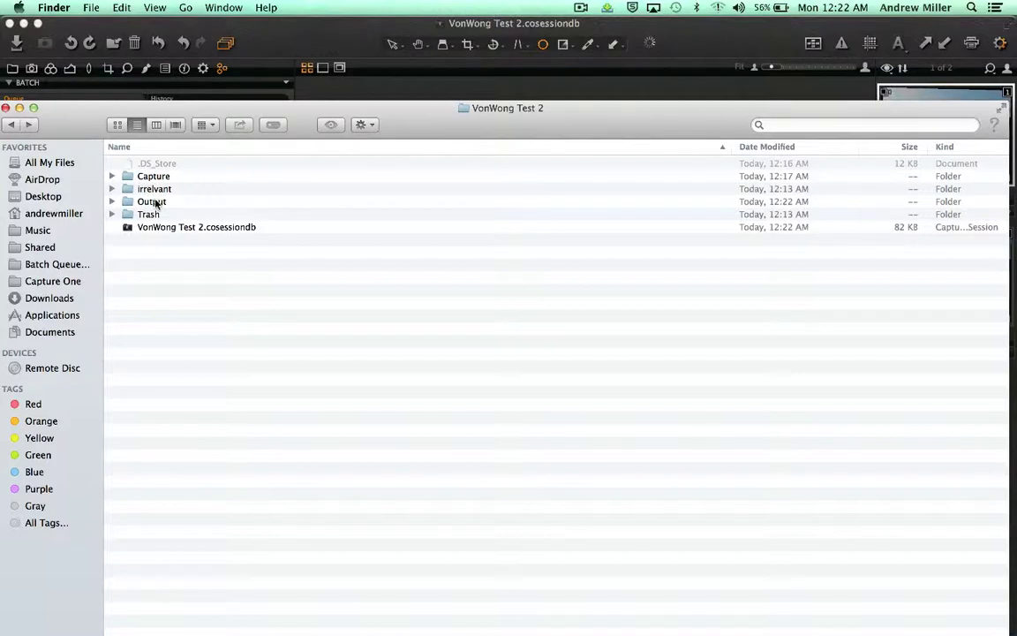
pyautogui.click(111, 201)
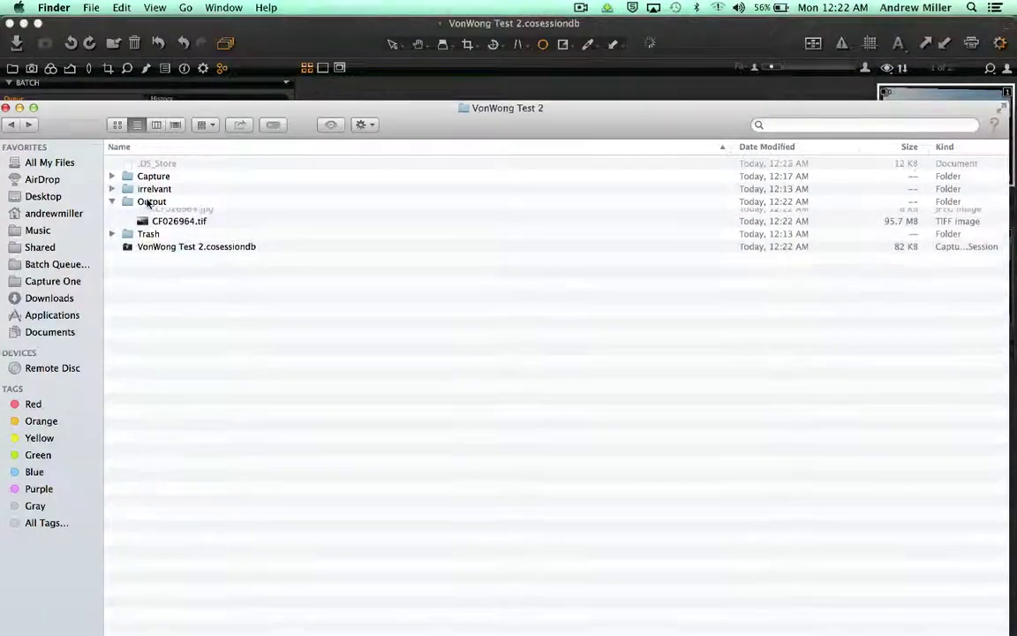
pyautogui.click(174, 228)
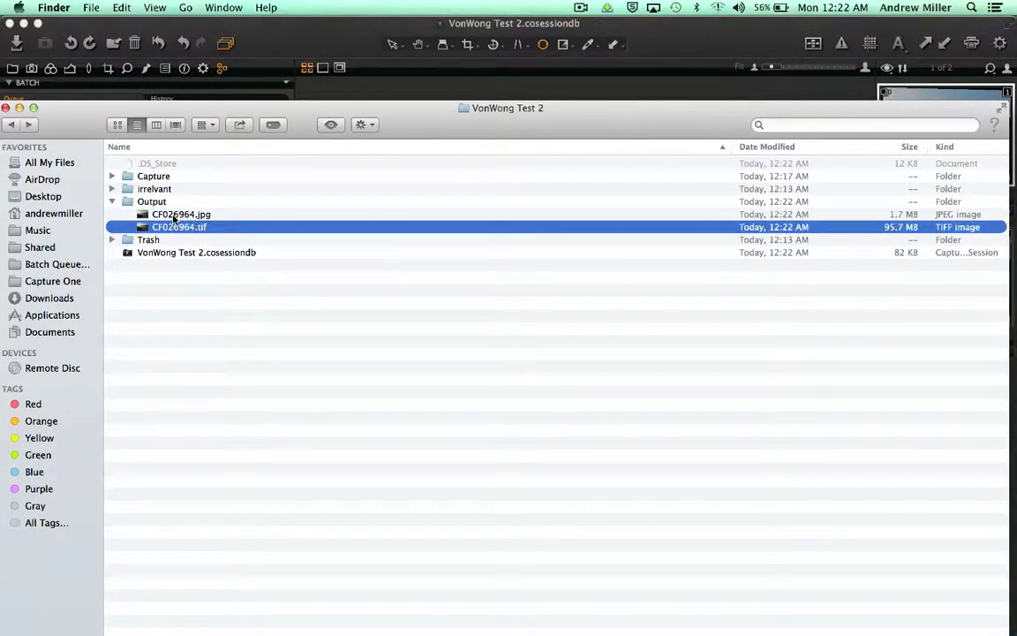
pyautogui.press('Up')
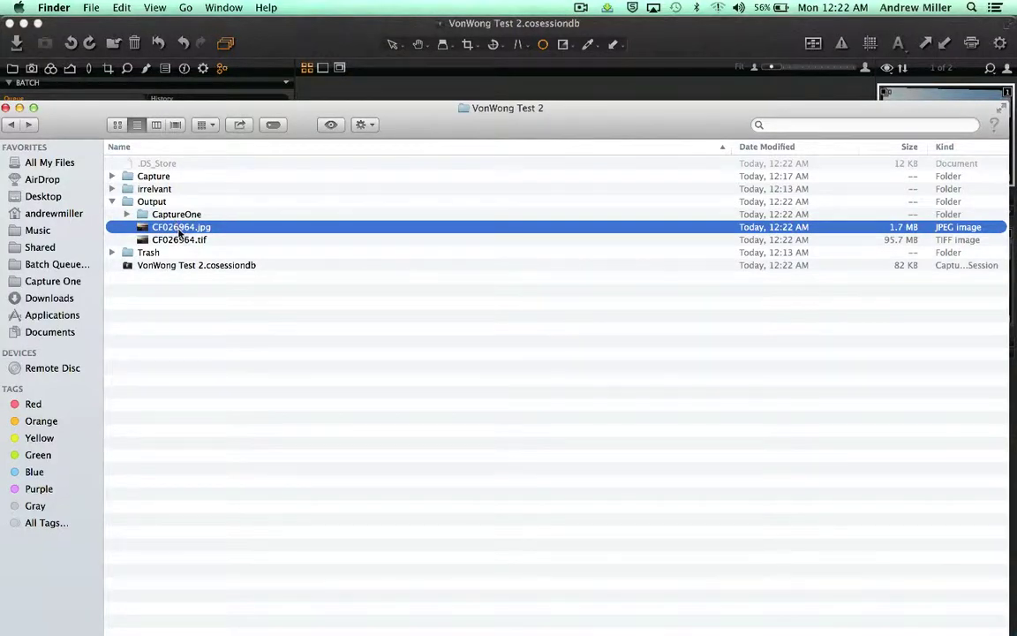
pyautogui.click(179, 239)
pyautogui.press('Up')
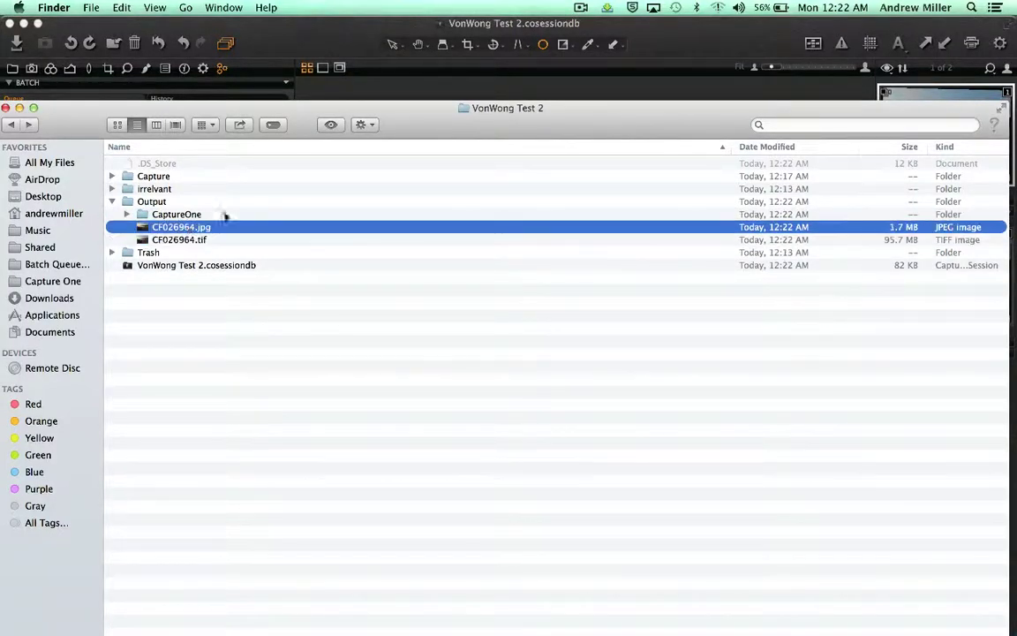